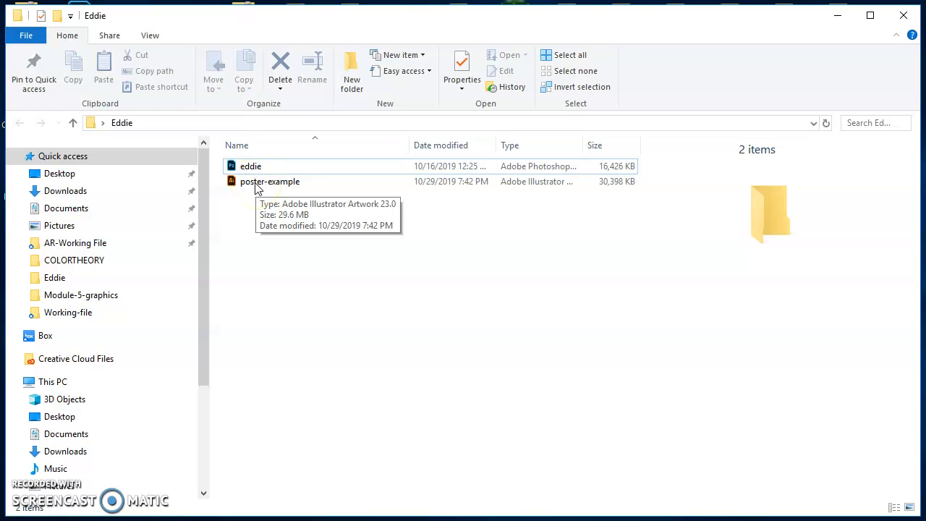
Step: Open the poster-example Illustrator file, inspect its HAZY and DAYS title groups, and minimize the window
click(257, 185)
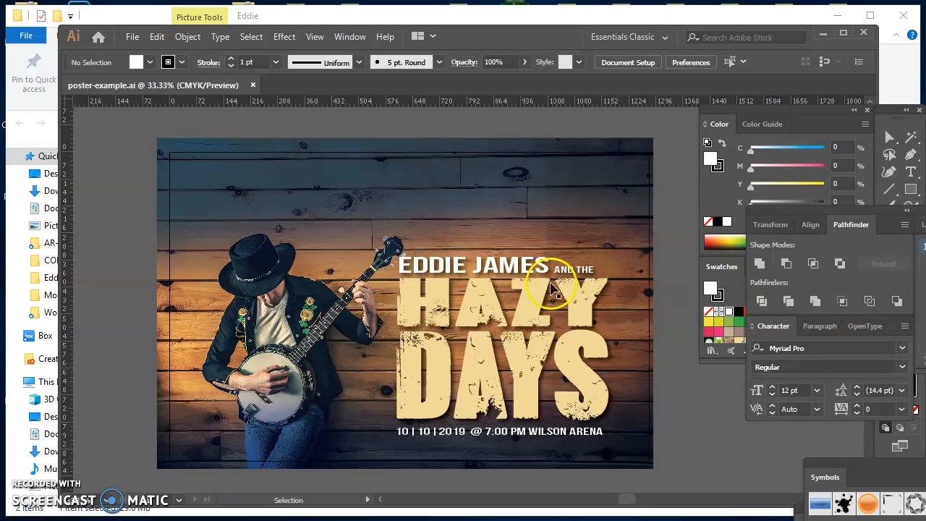
click(538, 291)
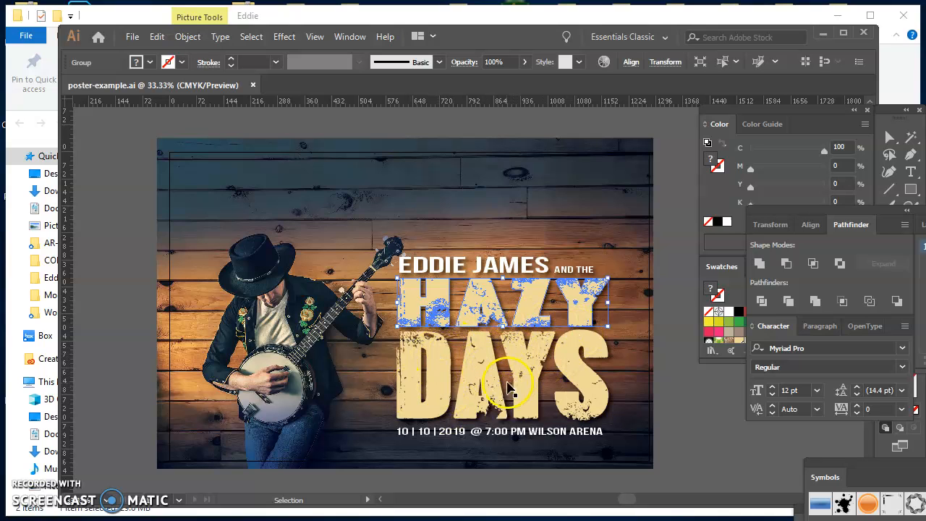
click(452, 373)
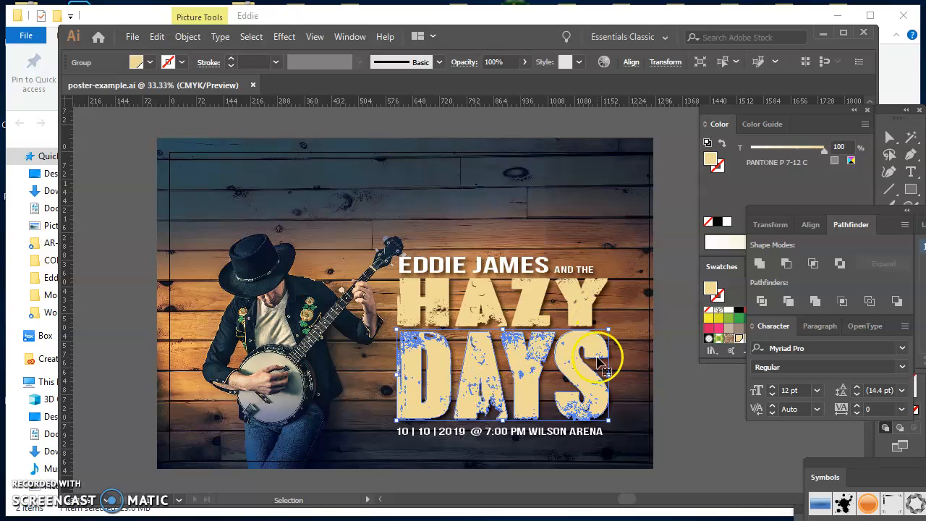
click(822, 33)
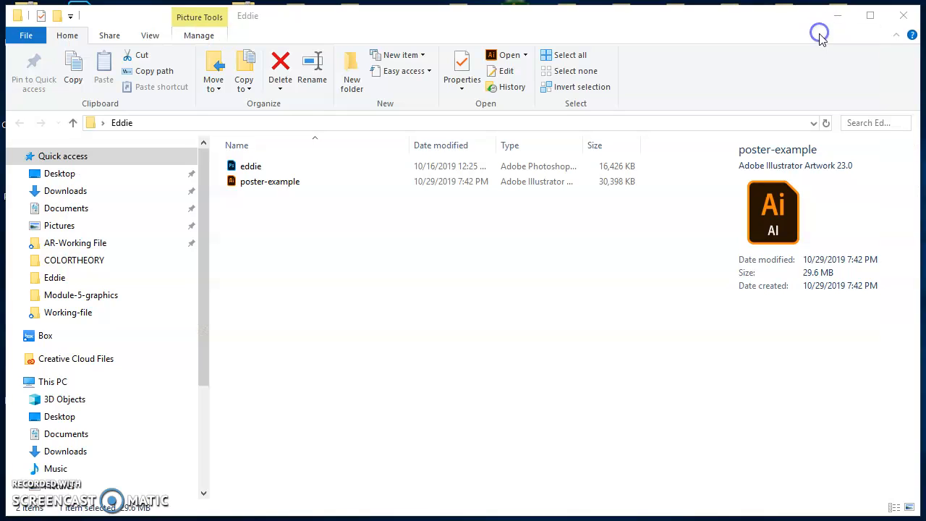
Step: Open the eddie file in Photoshop and hide its Hue/Saturation 1 and Layer 1 layers
click(244, 170)
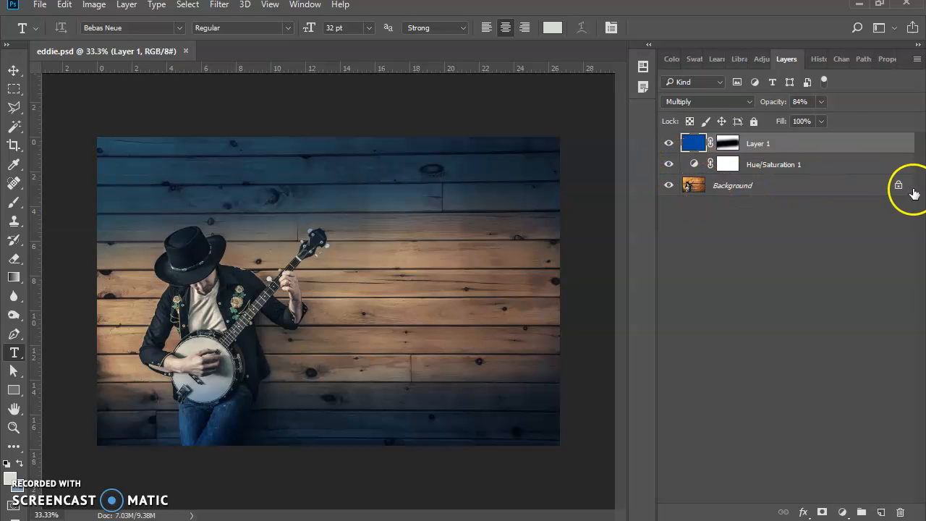
click(668, 165)
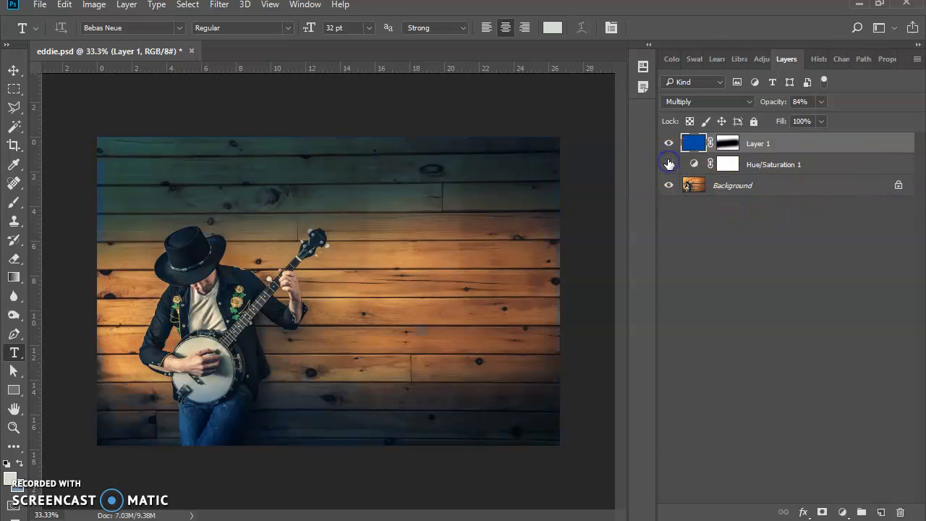
click(668, 145)
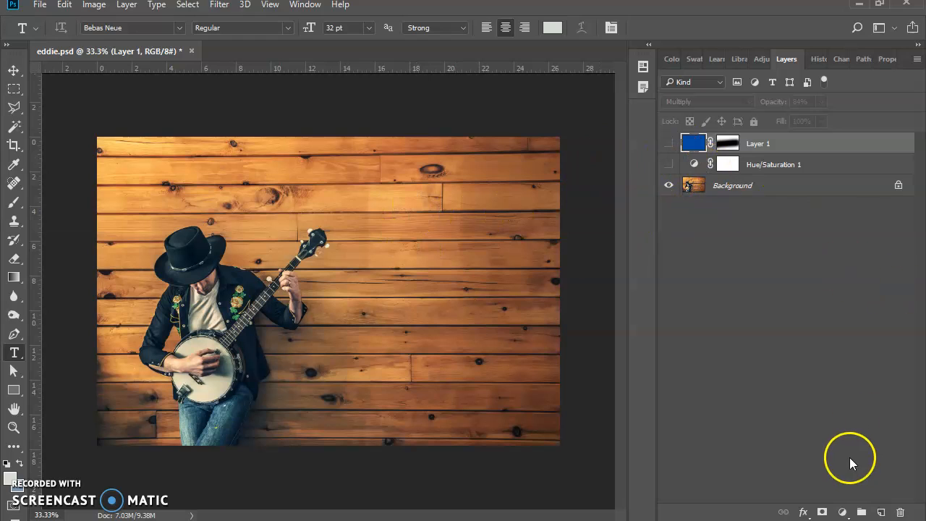
Step: Add a Black & White adjustment layer and convert the image to Grayscale mode, accepting that adjustment layers are discarded
click(844, 512)
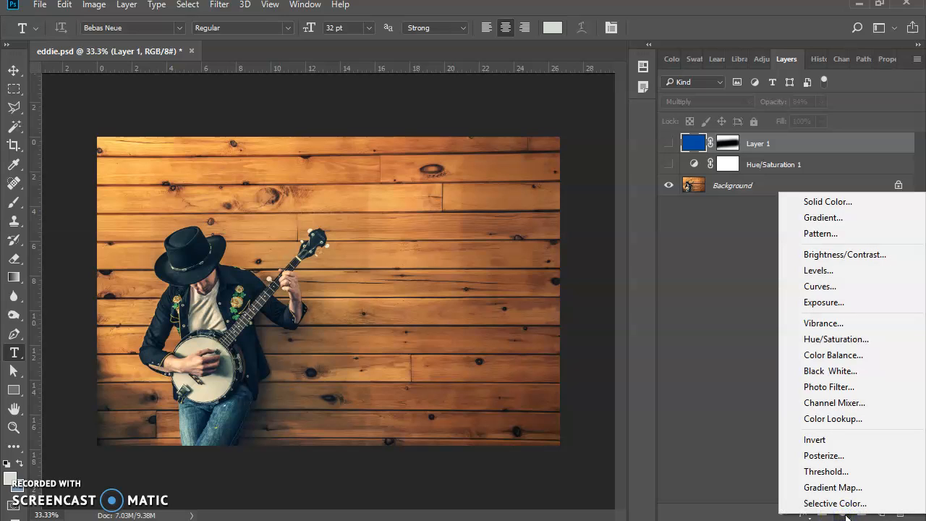
click(847, 372)
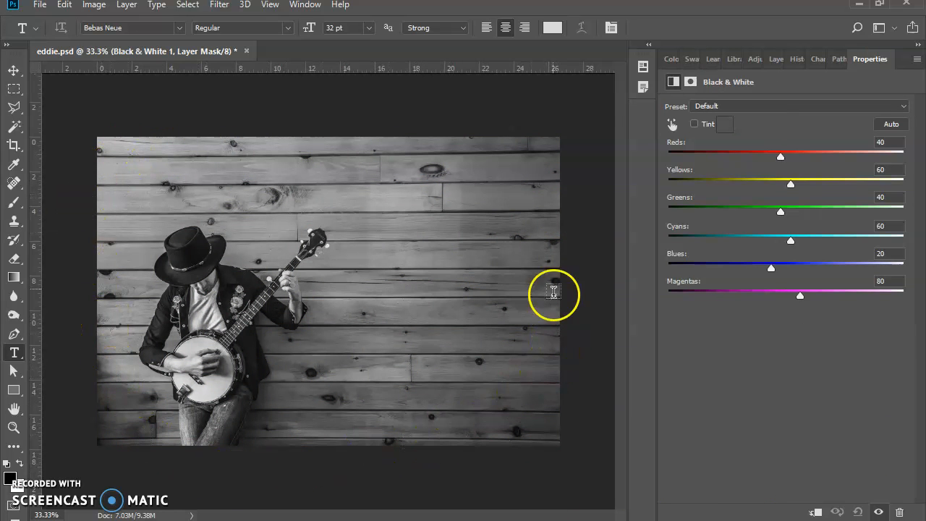
click(94, 7)
mouse_move(102, 22)
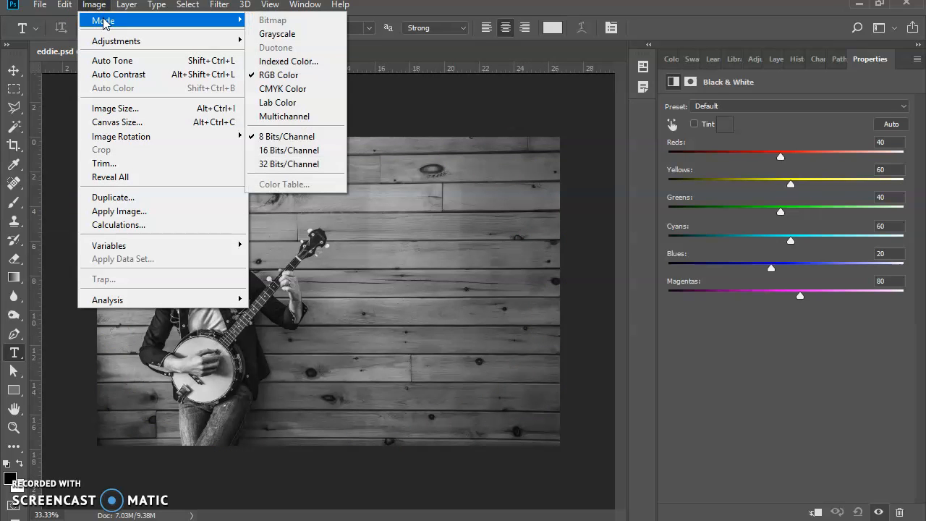
click(277, 33)
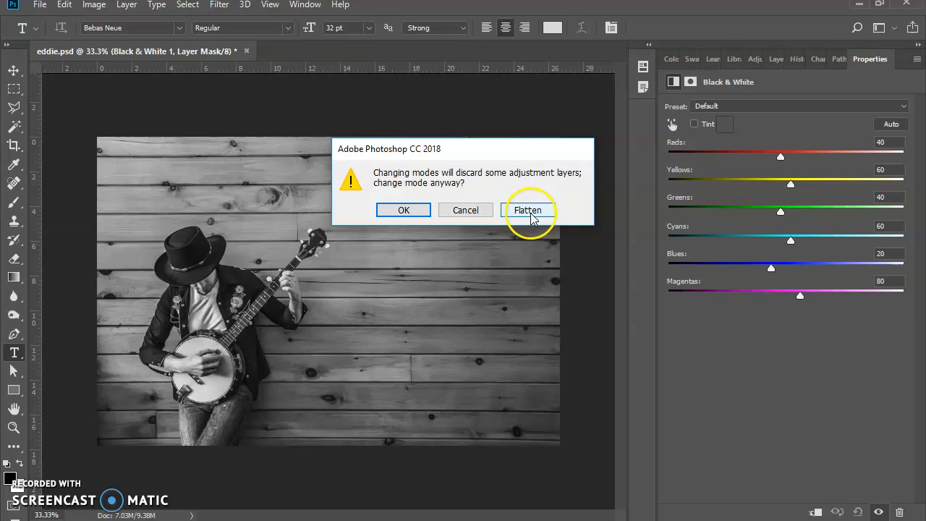
click(410, 211)
click(417, 234)
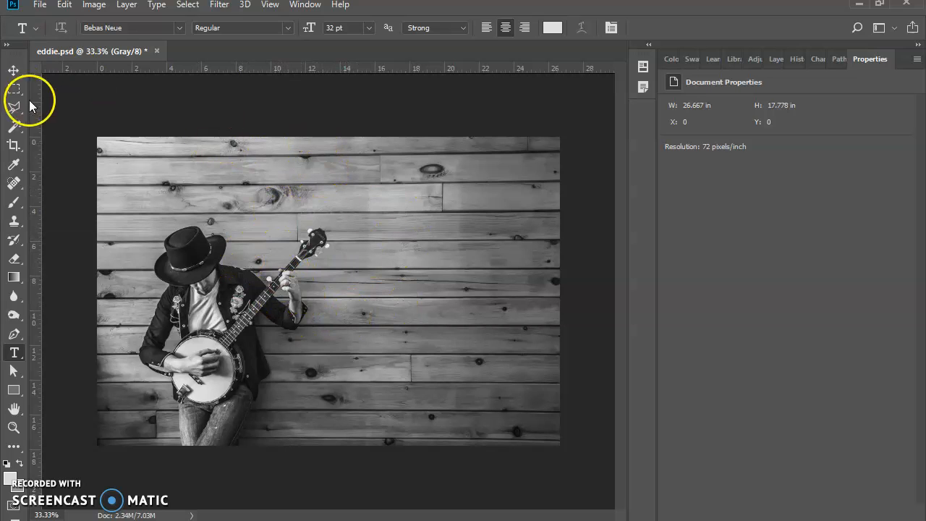
Step: Save the grayscale image as a Photoshop file named eddie-bw in the Eddie folder, with Maximize Compatibility on
click(42, 6)
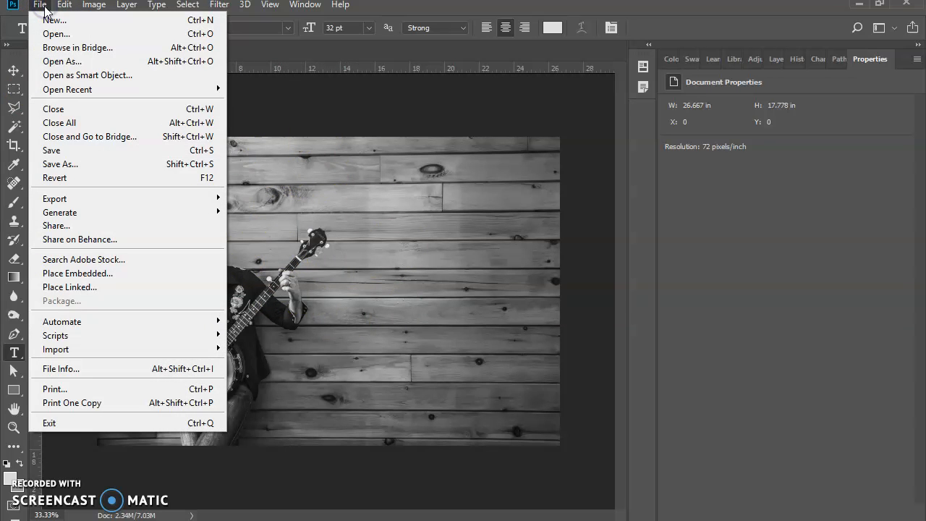
click(75, 166)
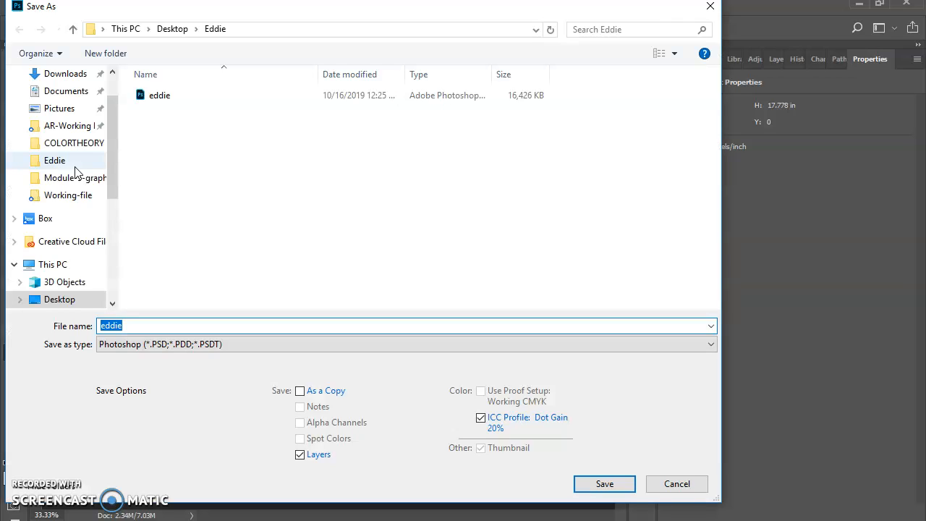
click(197, 326)
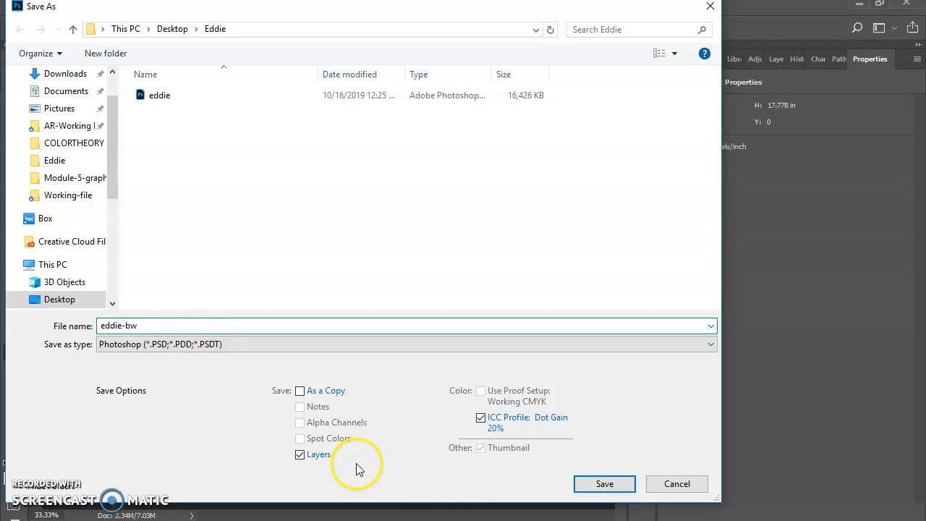
click(612, 483)
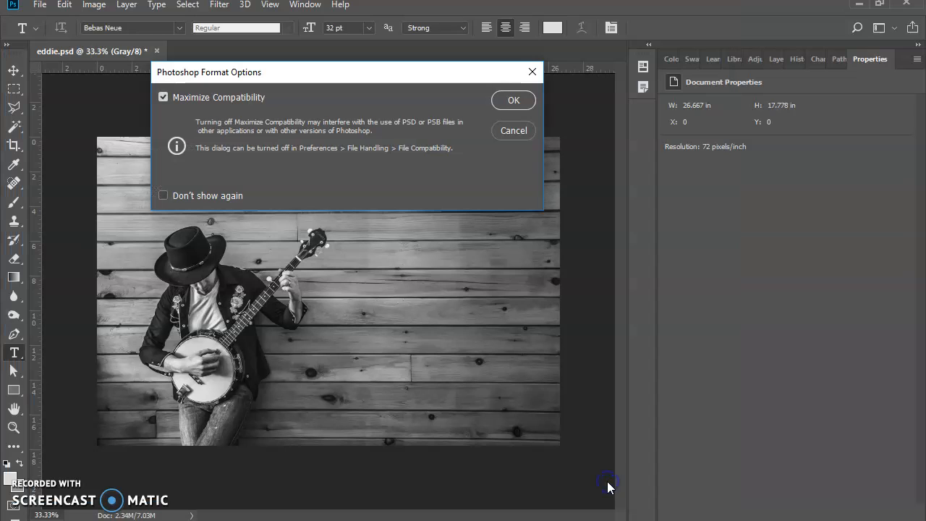
click(524, 99)
click(511, 349)
Step: Switch to Illustrator and delete the linked eddie.psd background photo from the poster
key(alt+Tab)
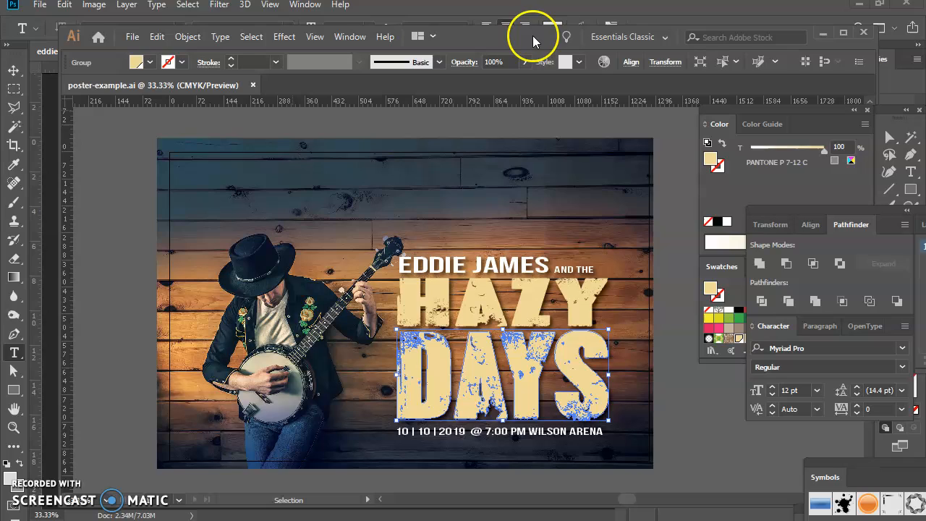
double_click(530, 34)
click(889, 137)
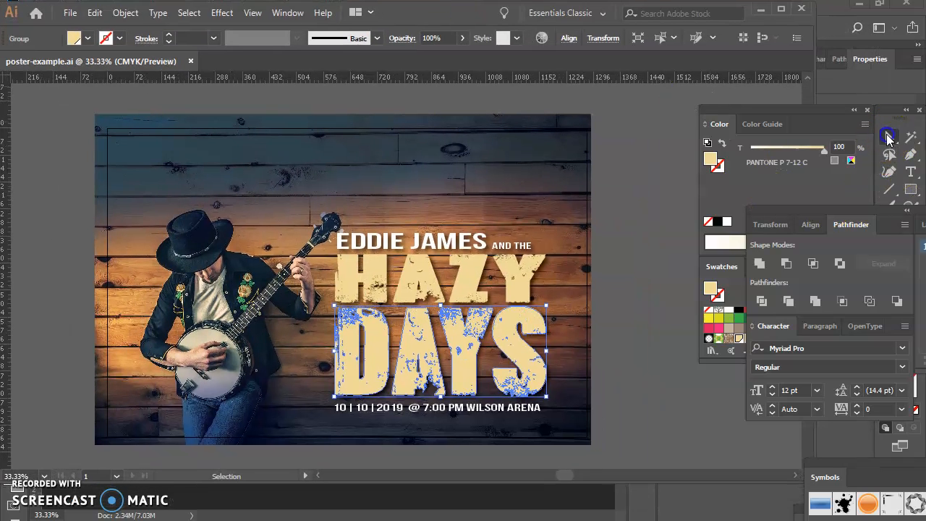
click(488, 174)
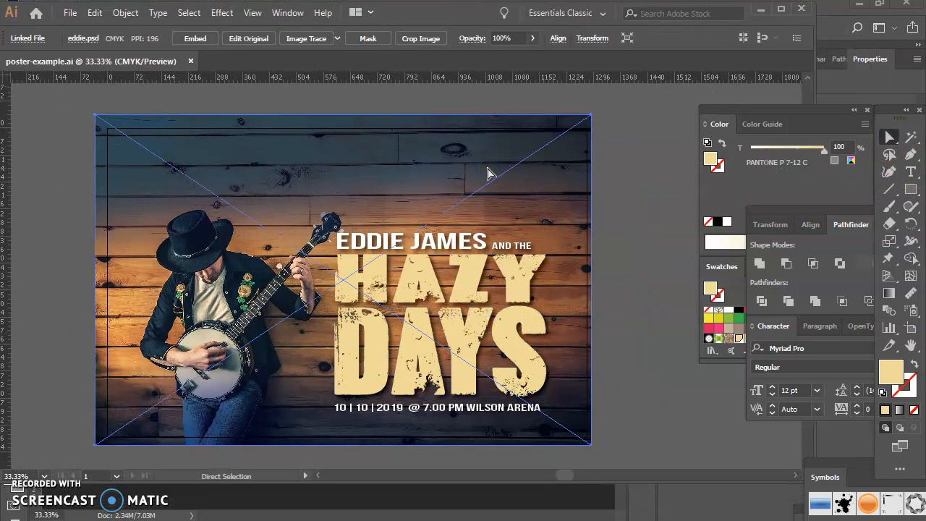
key(Delete)
click(135, 97)
Step: Place the eddie-bw image with its upper-left corner just outside the artboard's upper-left corner
click(68, 13)
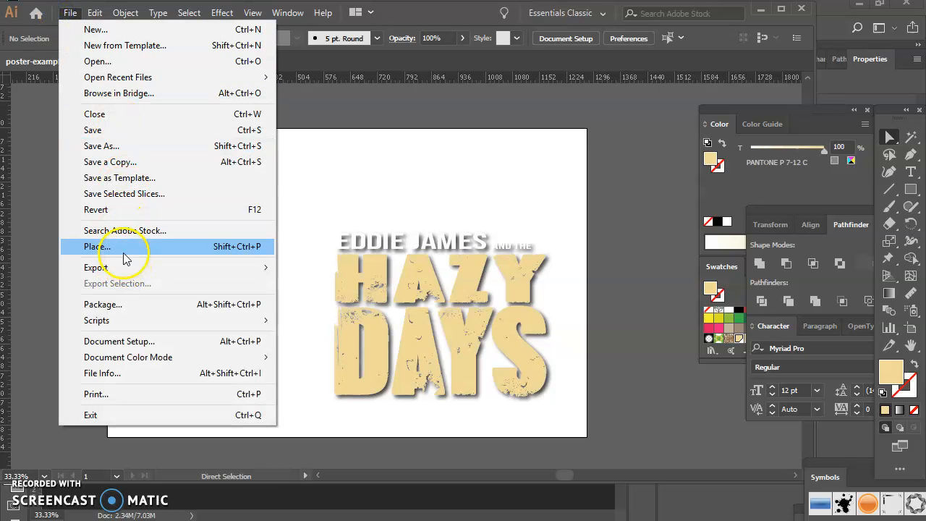
click(123, 255)
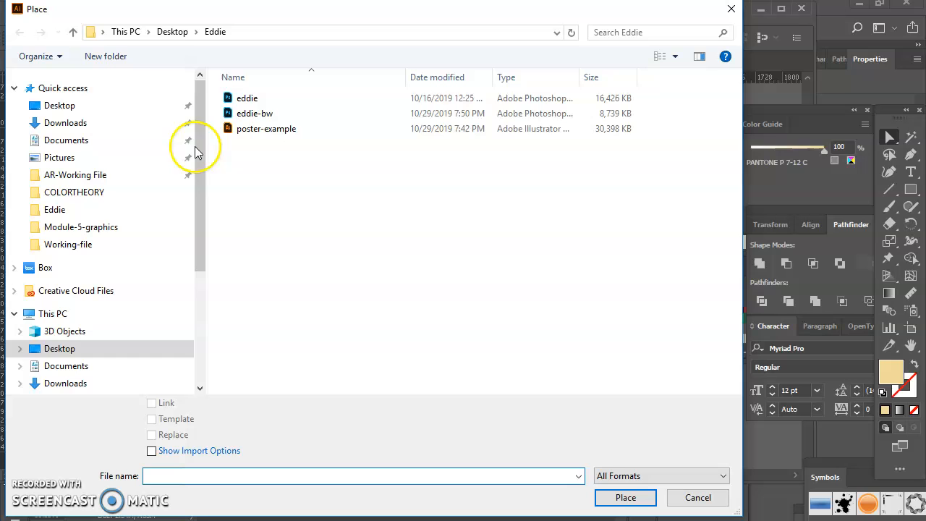
double_click(244, 113)
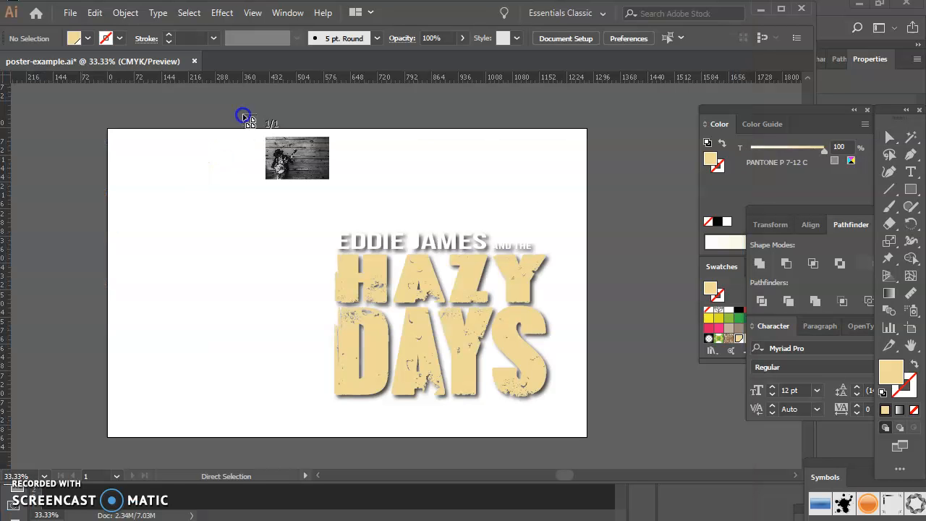
click(81, 105)
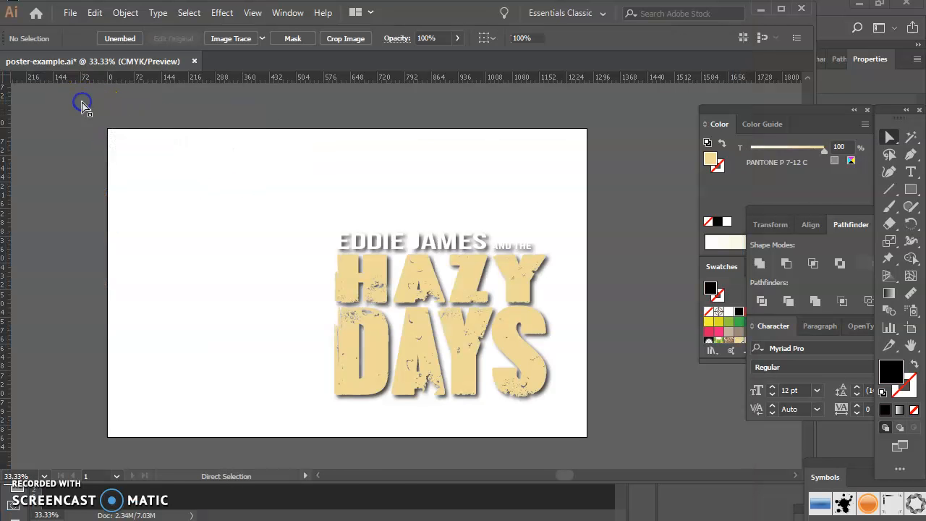
Step: Move the Color panel clear of the artwork and shift the placed photo left until its upper-right corner is accessible
click(248, 16)
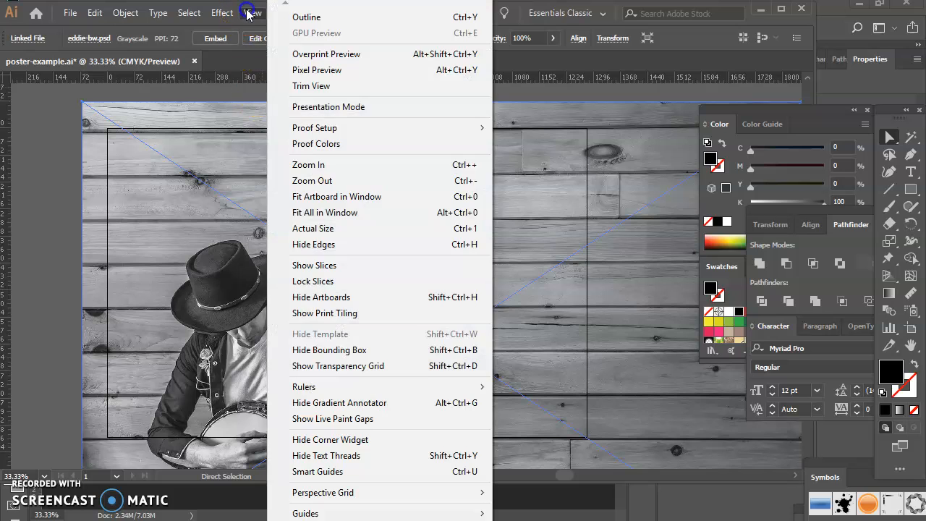
click(323, 196)
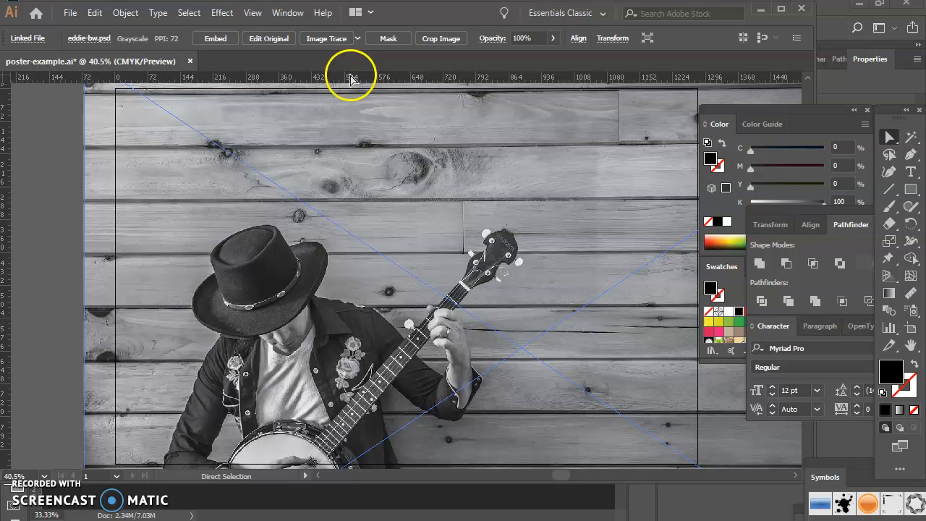
click(259, 13)
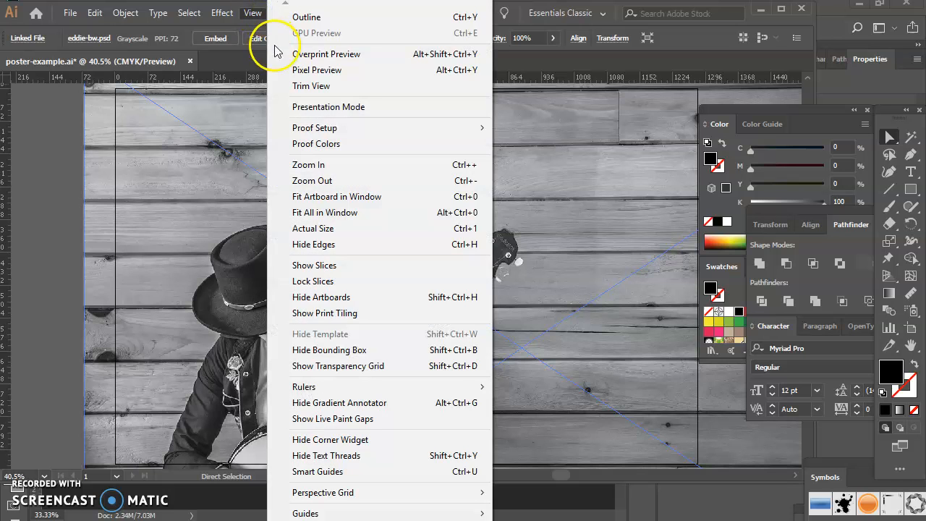
click(323, 211)
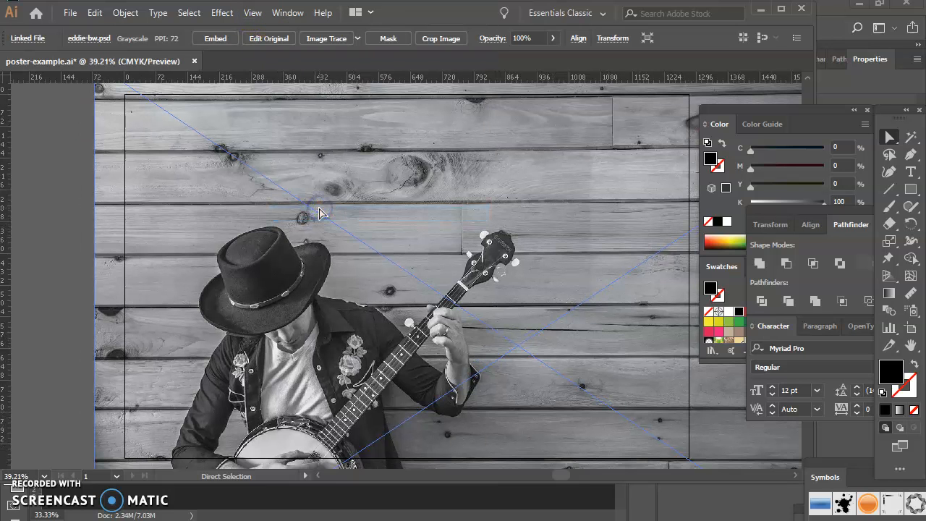
drag(716, 127, 884, 389)
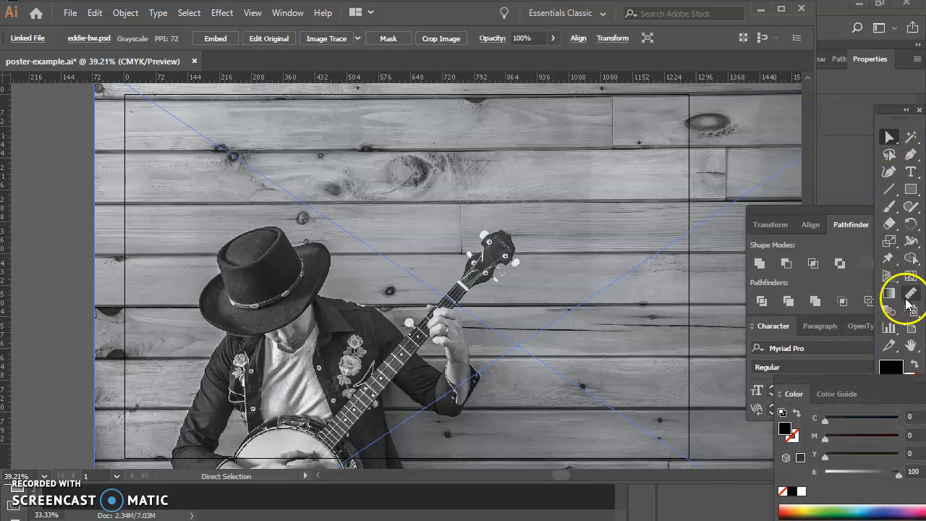
click(890, 241)
scroll(263, 87, up, 1)
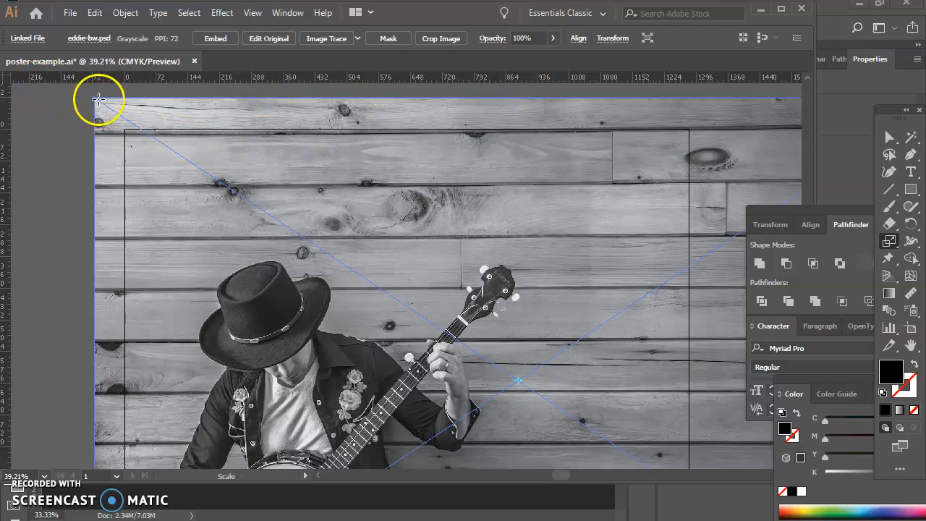
click(889, 138)
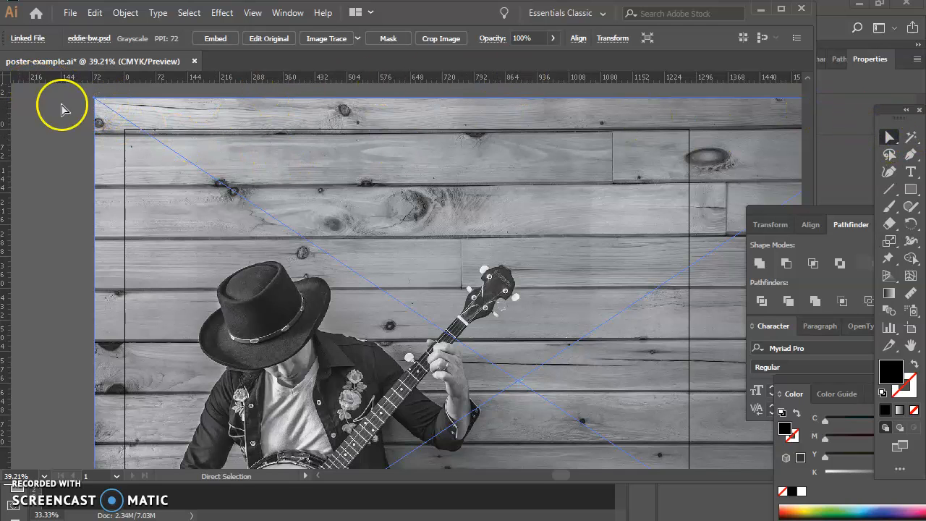
click(479, 168)
drag(480, 169, 291, 180)
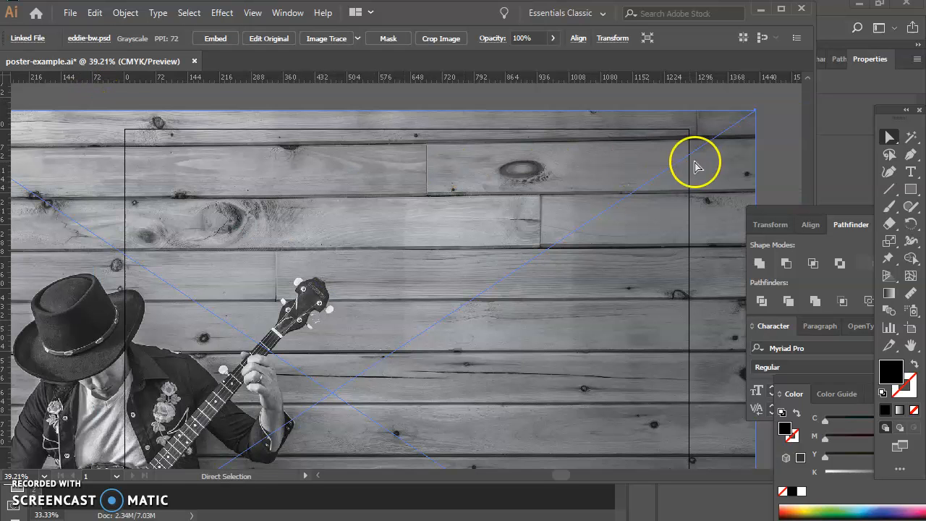
Step: Scale the placed photo down proportionally to about 102 PPI, leaving it slightly wider than the artboard
click(889, 246)
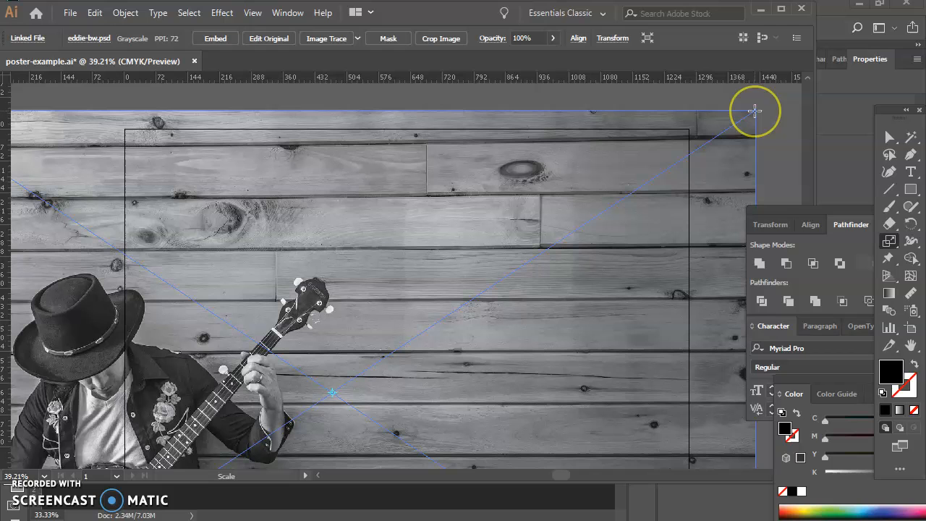
drag(754, 110, 656, 211)
scroll(545, 275, down, 1)
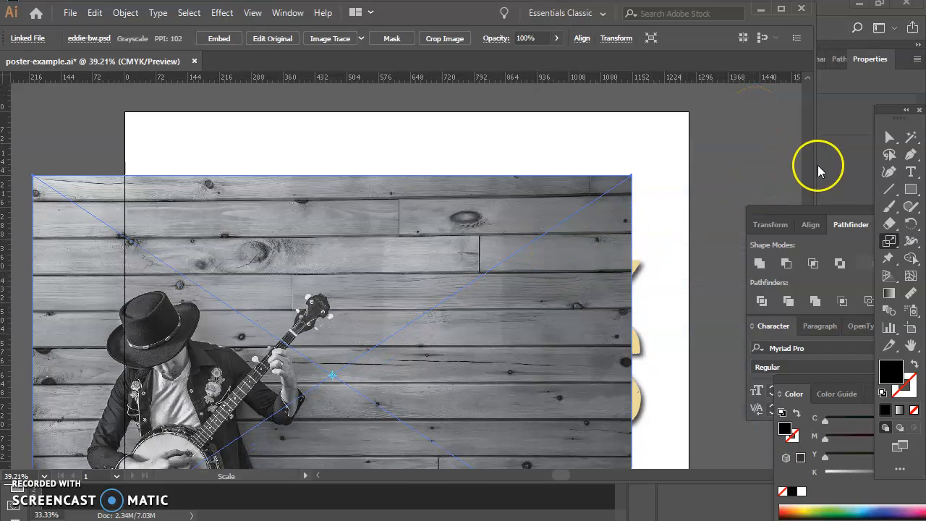
Step: Move the scaled photo over the artboard, with its left edge on the artboard's left edge and its top slightly above
click(882, 143)
click(518, 207)
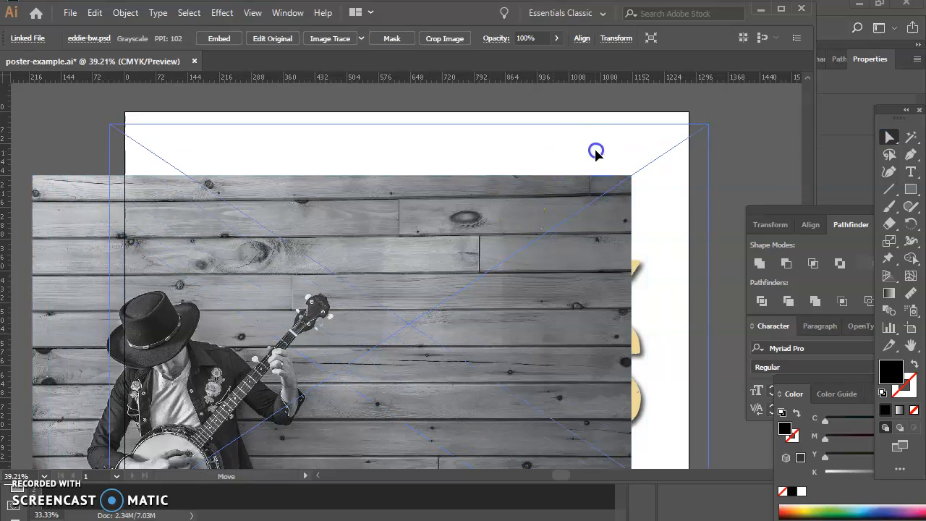
drag(609, 133, 609, 133)
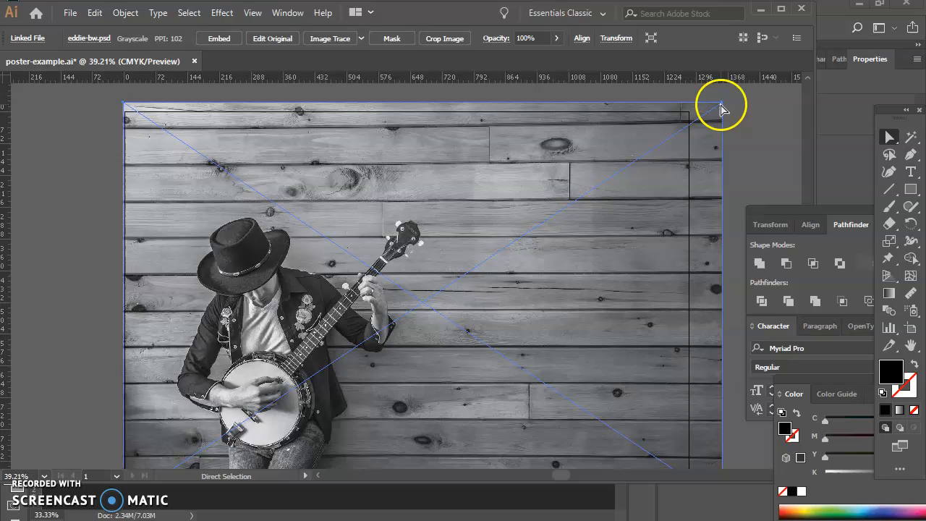
Step: Shift the photo left so its right edge meets the artboard's right edge, and scale it down proportionally to about 107 PPI
drag(721, 107, 688, 103)
click(889, 241)
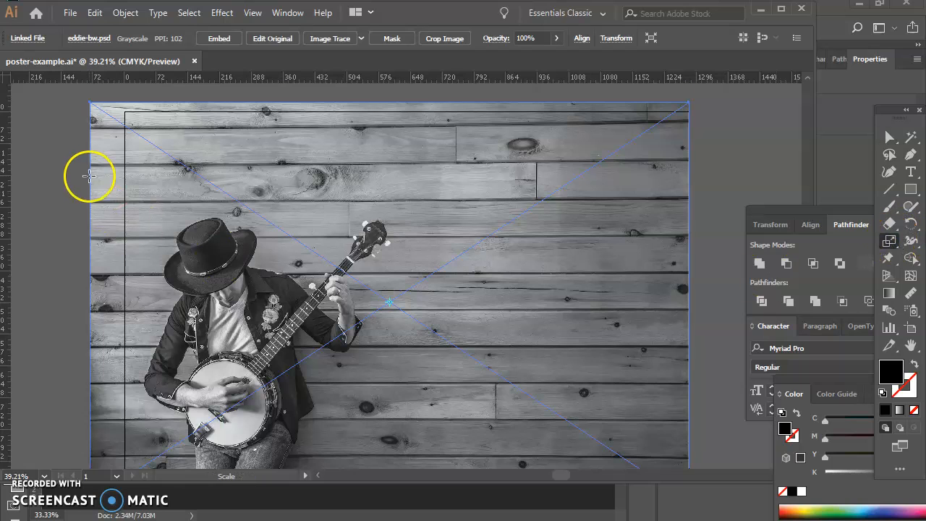
scroll(89, 175, down, 3)
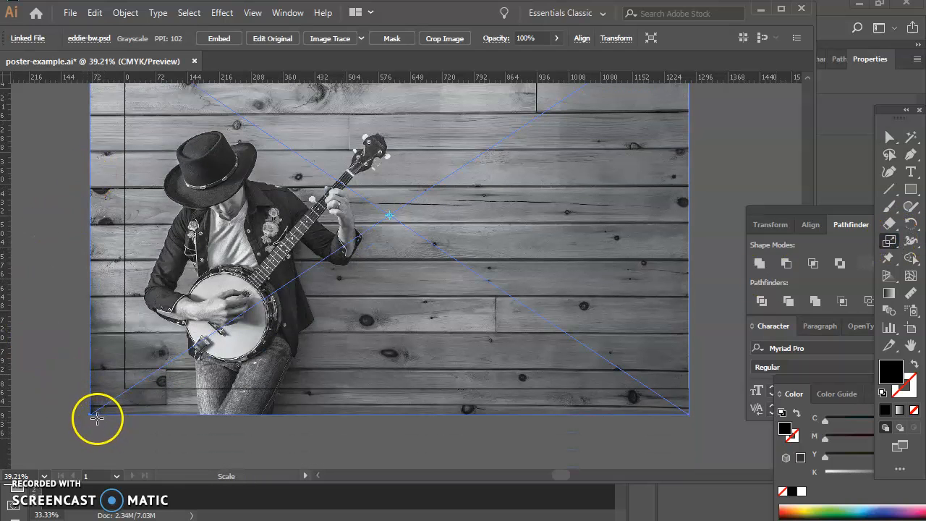
mouse_move(91, 409)
mouse_down()
mouse_move(110, 396)
mouse_move(98, 398)
mouse_up()
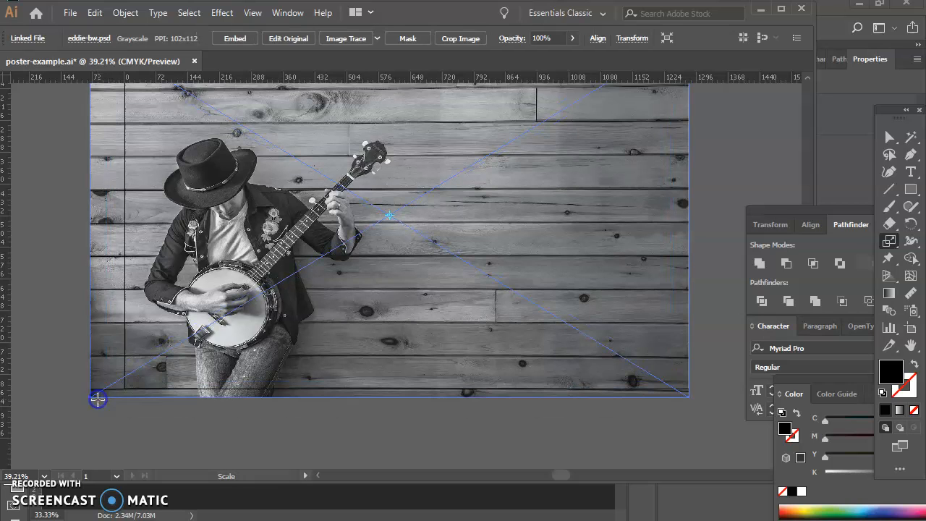
key(ctrl+z)
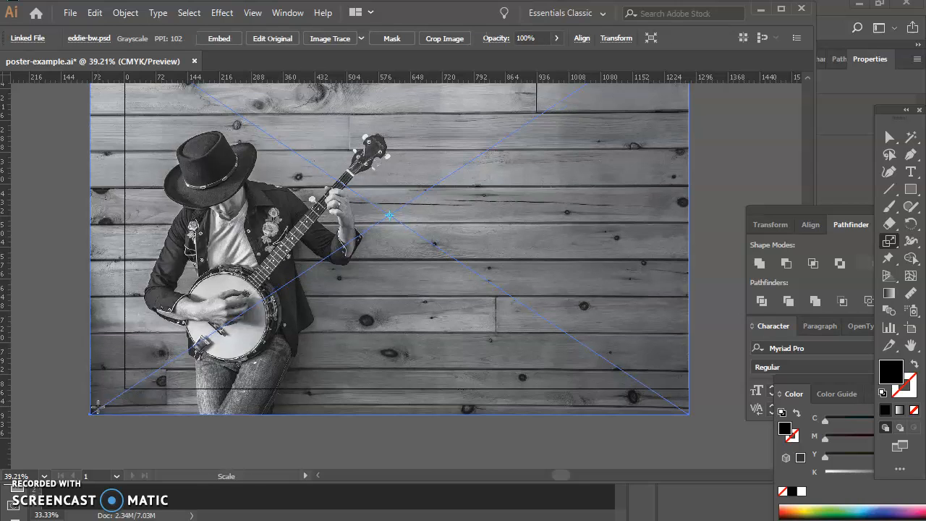
mouse_move(93, 412)
mouse_down()
mouse_move(86, 418)
mouse_move(105, 405)
mouse_up()
scroll(587, 224, up, 4)
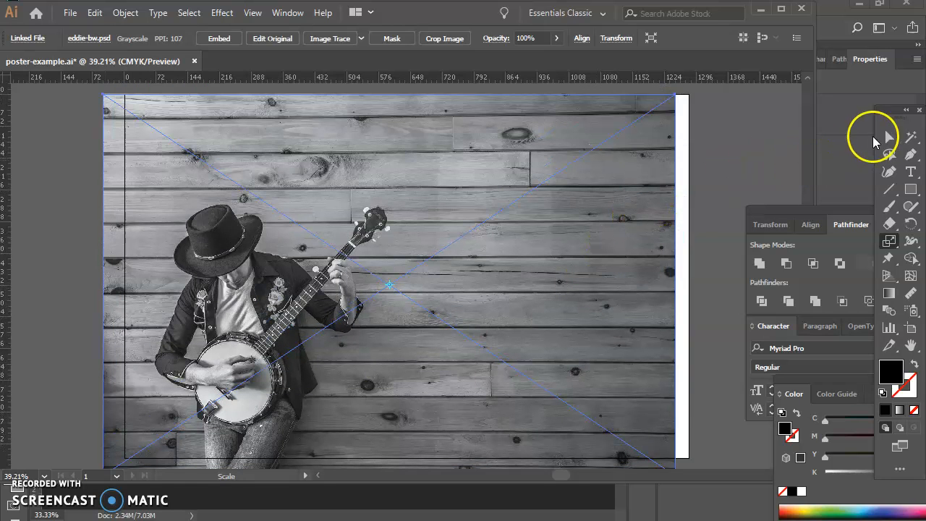
Step: Move the scaled photo over the artboard so that it slightly overlaps the artboard on every side
click(889, 137)
click(668, 154)
drag(668, 153, 668, 160)
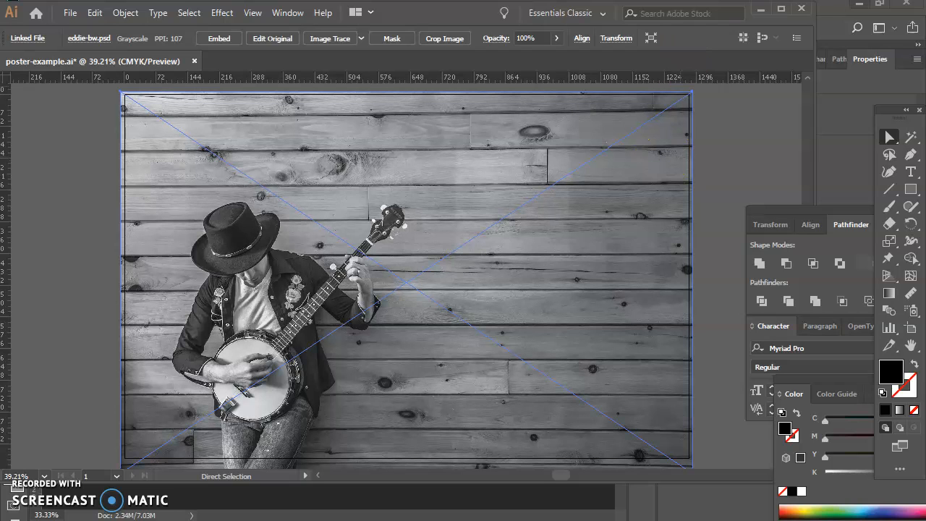
Step: Send the photo to the back, behind the poster lettering, and deselect it
right_click(634, 208)
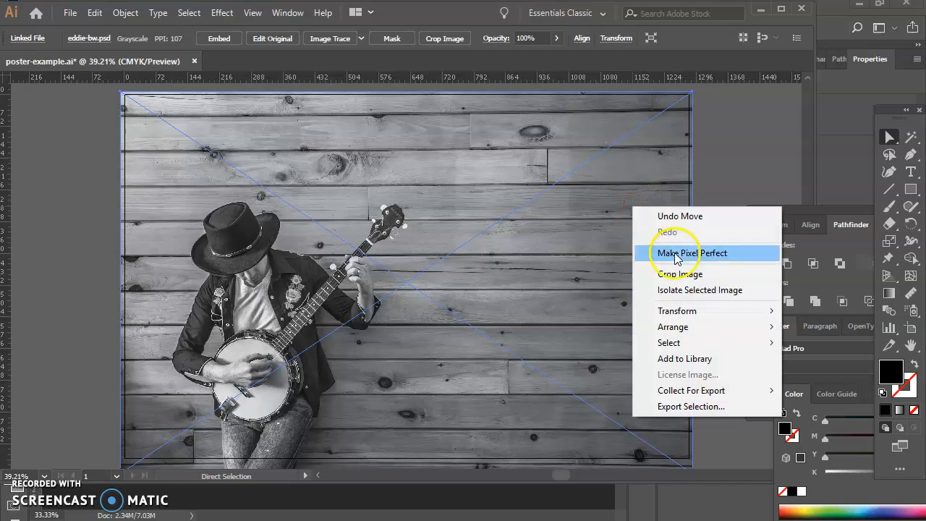
mouse_move(700, 329)
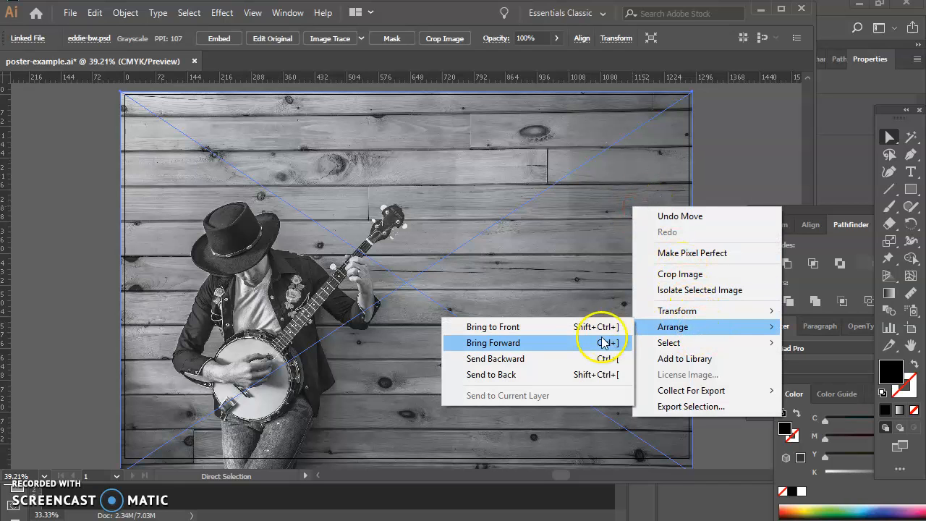
click(518, 374)
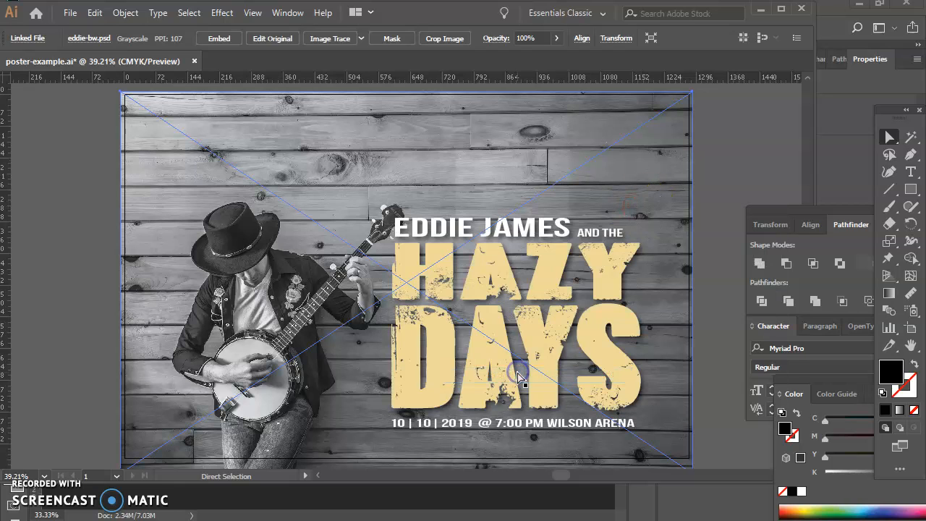
click(739, 141)
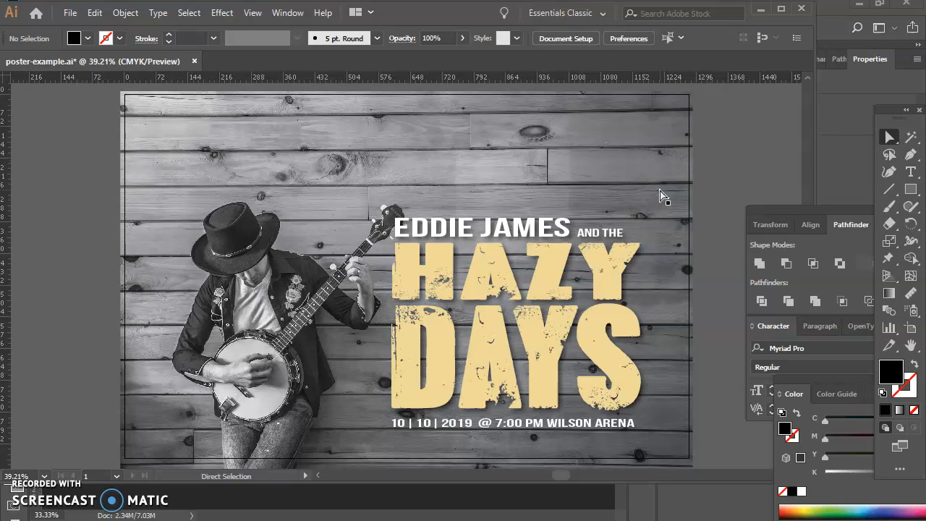
scroll(666, 335, down, 1)
scroll(666, 335, down, 1)
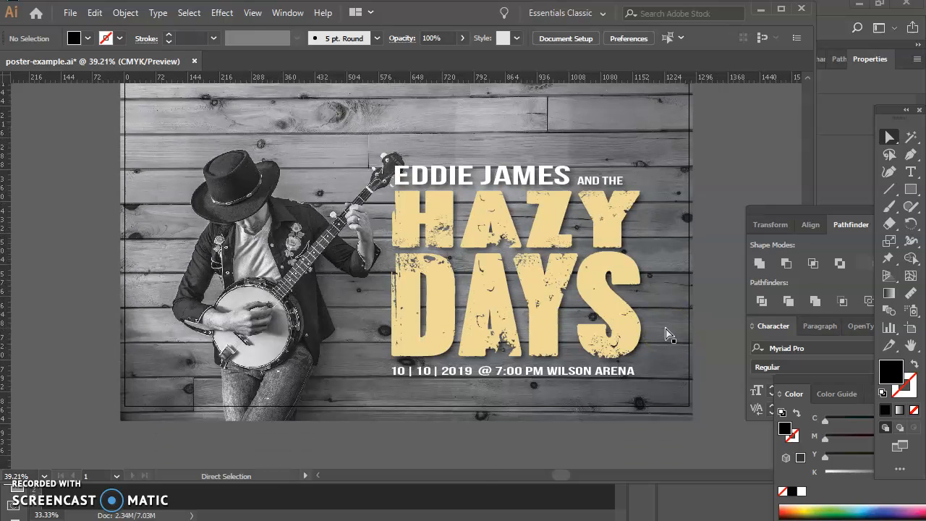
scroll(666, 335, up, 3)
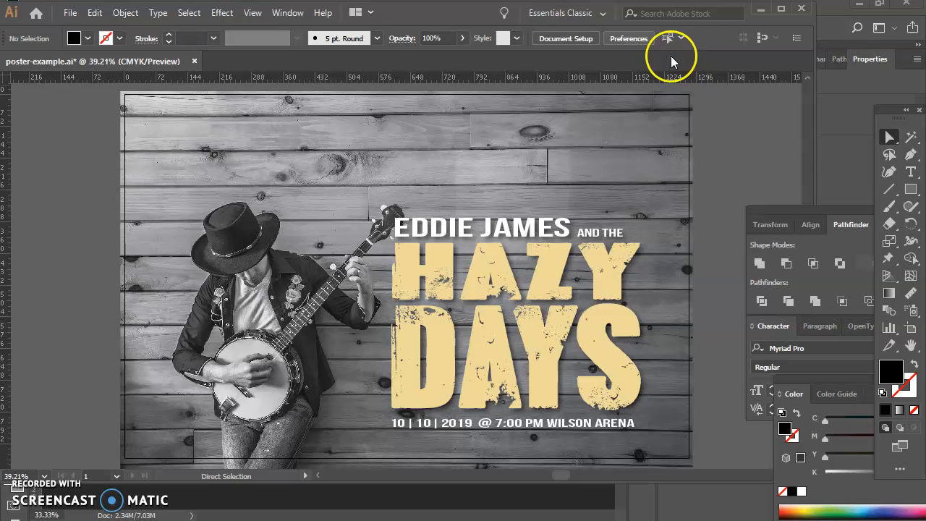
Step: Move the floating panels to expose the list of artboards and add a second artboard
click(299, 15)
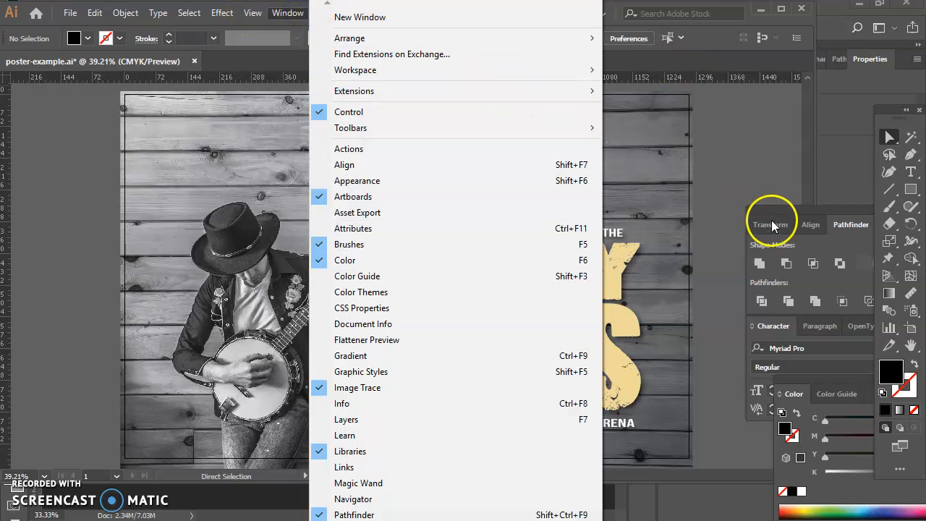
drag(812, 215, 749, 36)
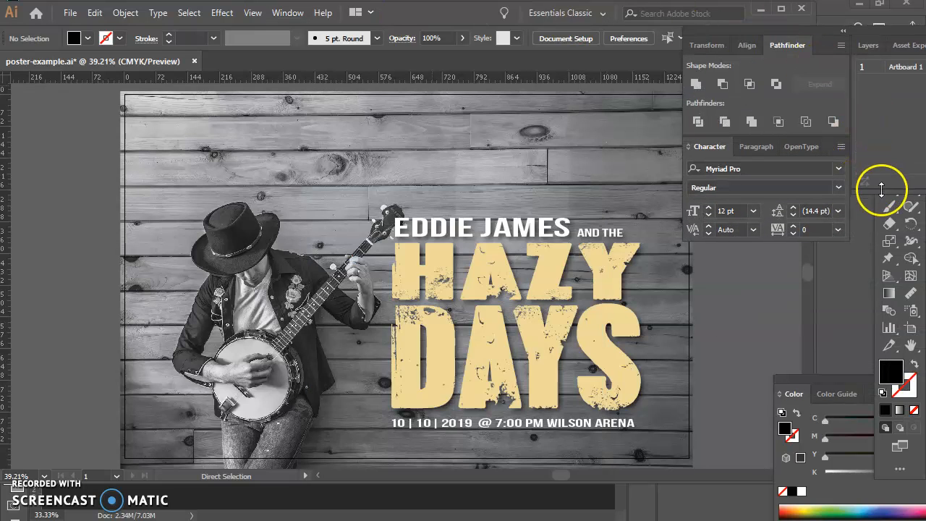
drag(750, 31, 653, 12)
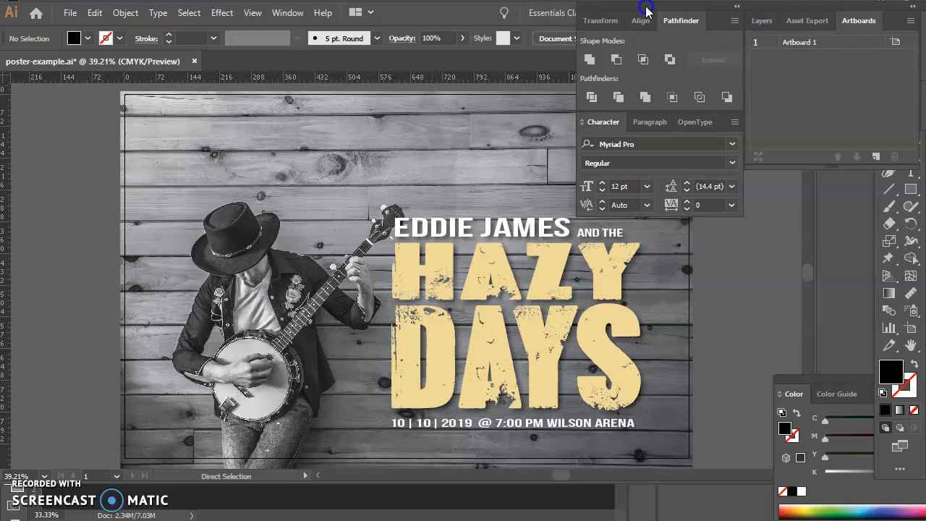
click(874, 157)
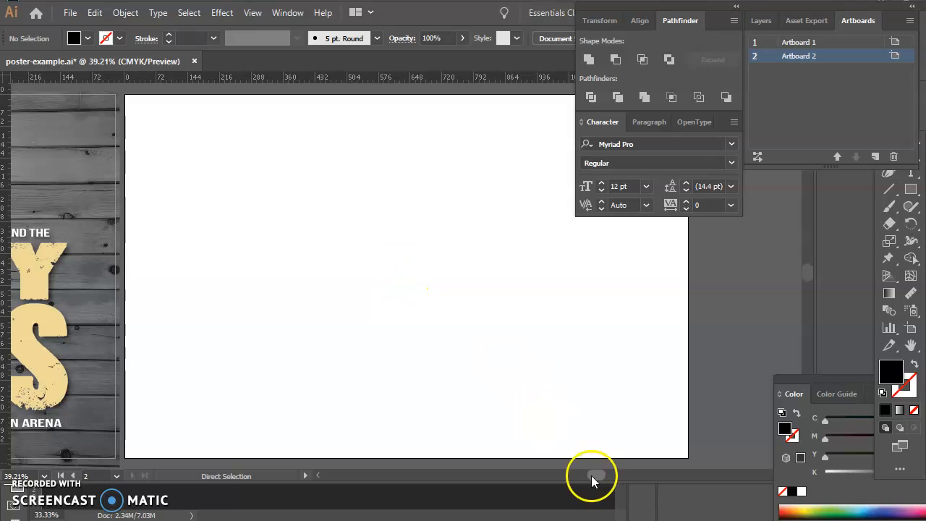
Step: Select the photo and all the lettering on the first artboard and copy them
drag(597, 475, 566, 480)
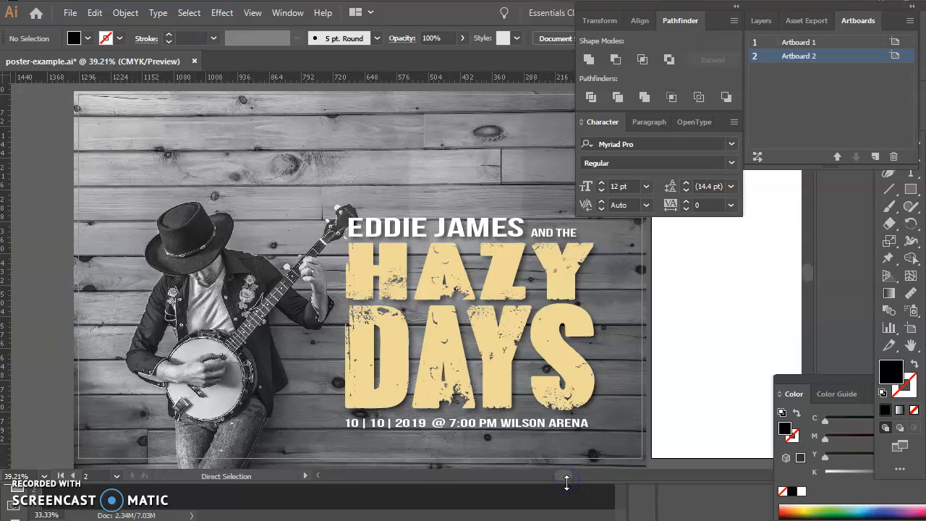
drag(55, 86, 651, 467)
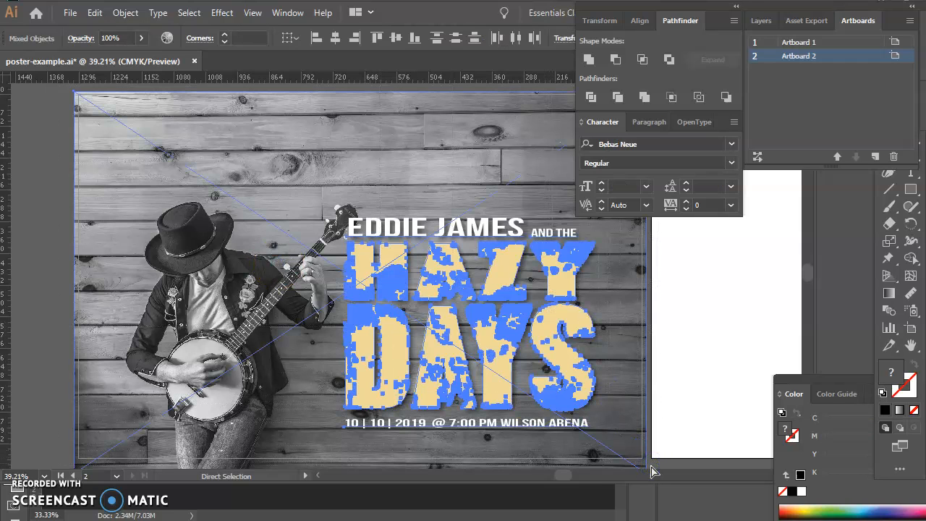
key(v)
key(a)
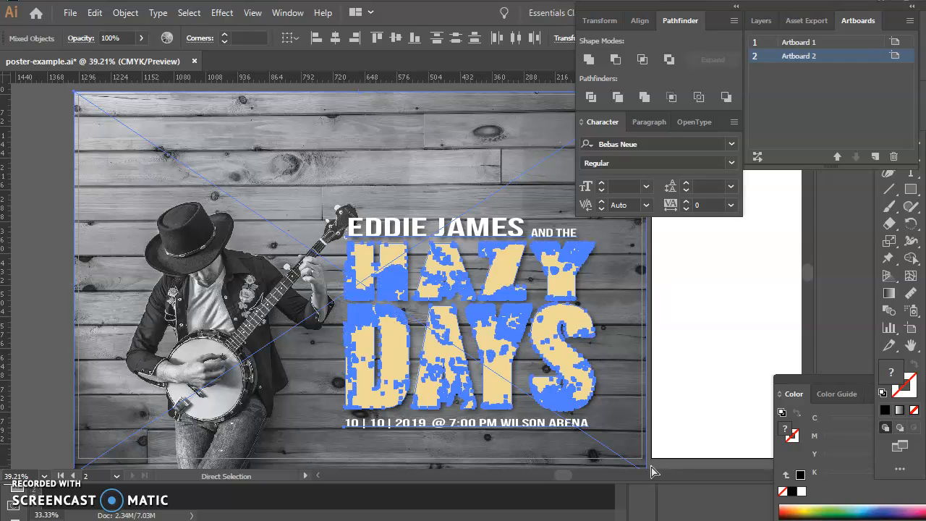
Step: Paste the copied poster artwork and position it over the empty second artboard
click(253, 13)
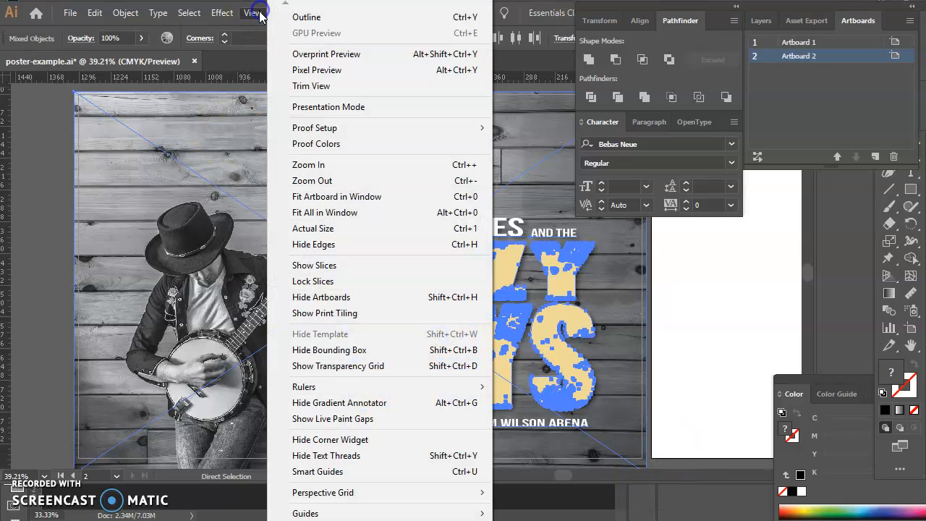
click(359, 214)
drag(640, 8, 806, 53)
click(619, 233)
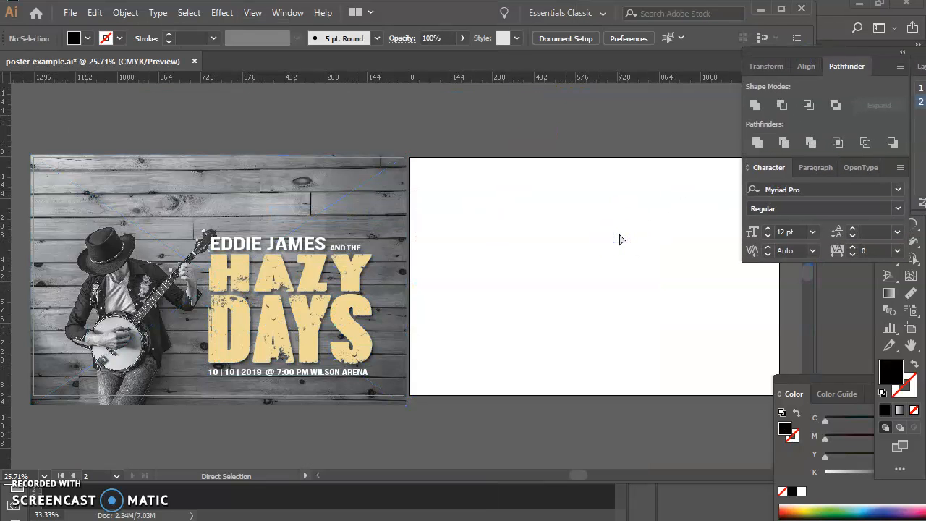
click(532, 236)
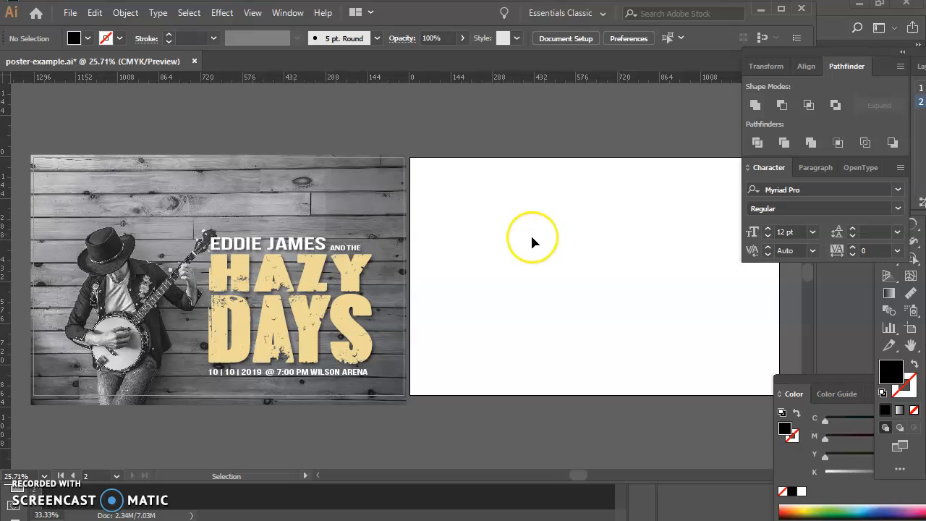
key(ctrl+v)
key(a)
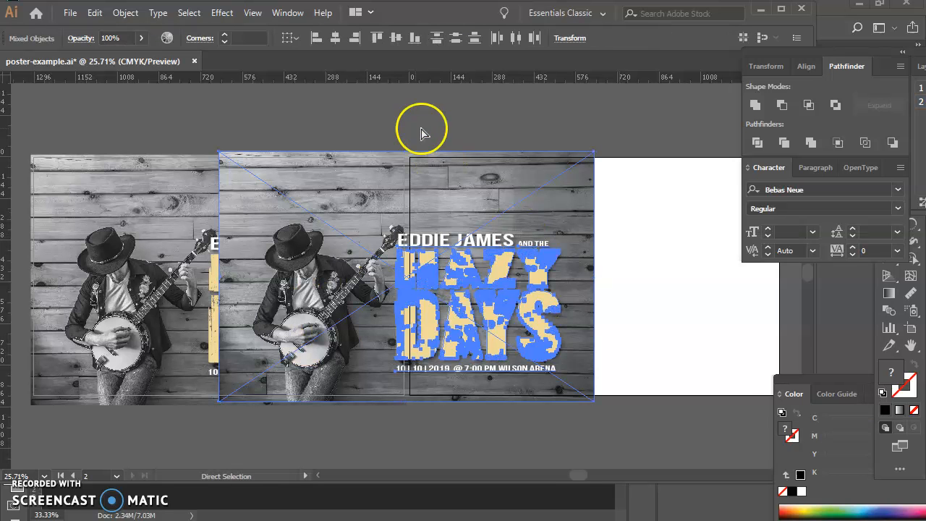
drag(433, 195, 622, 192)
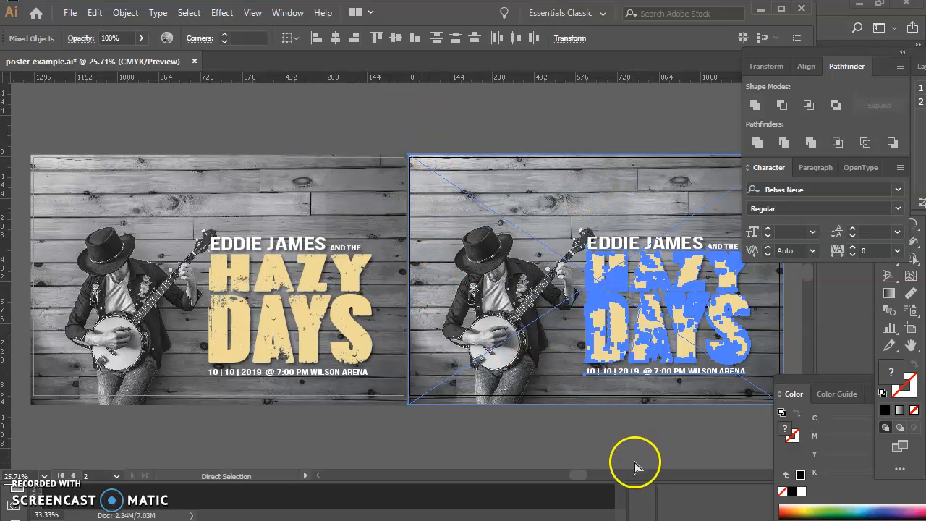
Step: Lock the background photo on the second artboard
drag(577, 475, 598, 470)
click(678, 206)
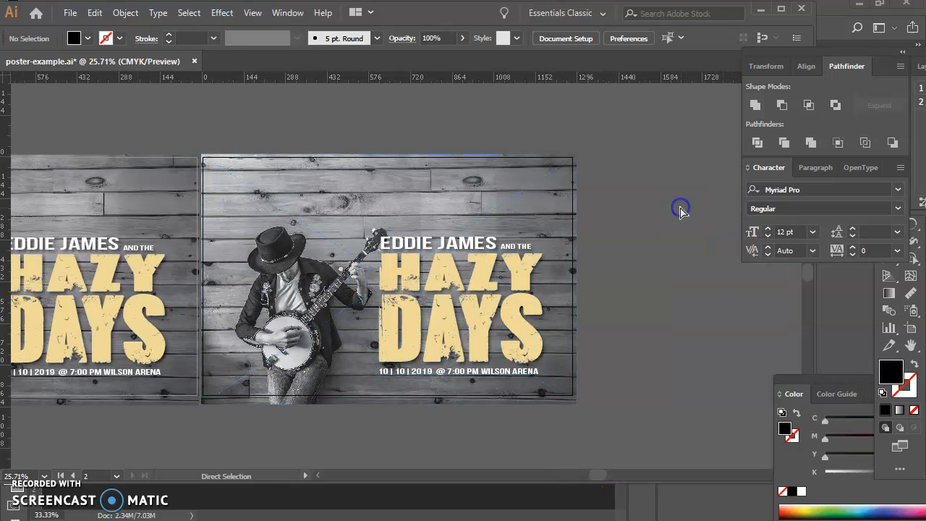
click(572, 191)
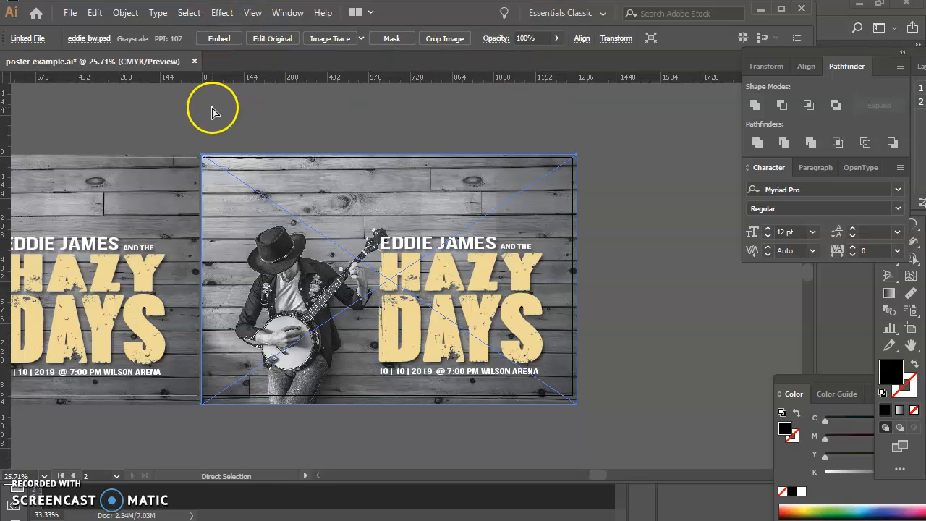
click(125, 14)
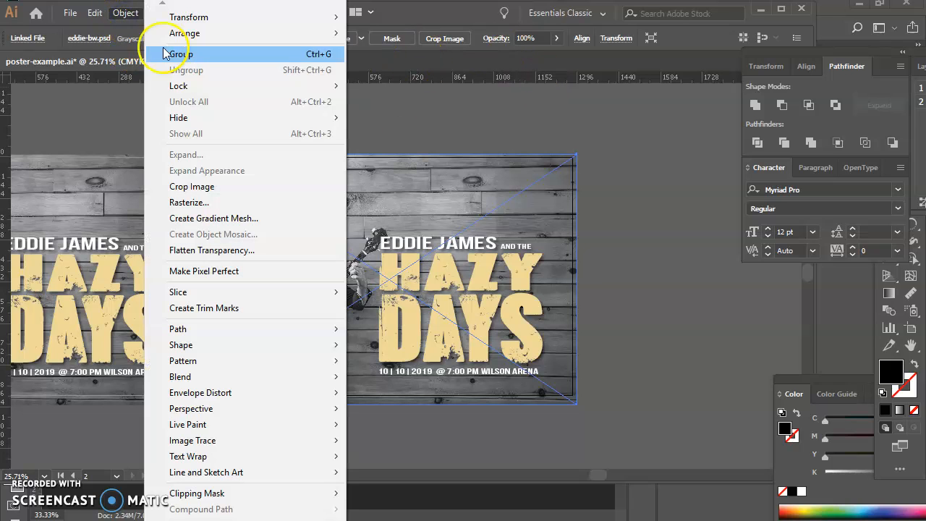
mouse_move(177, 85)
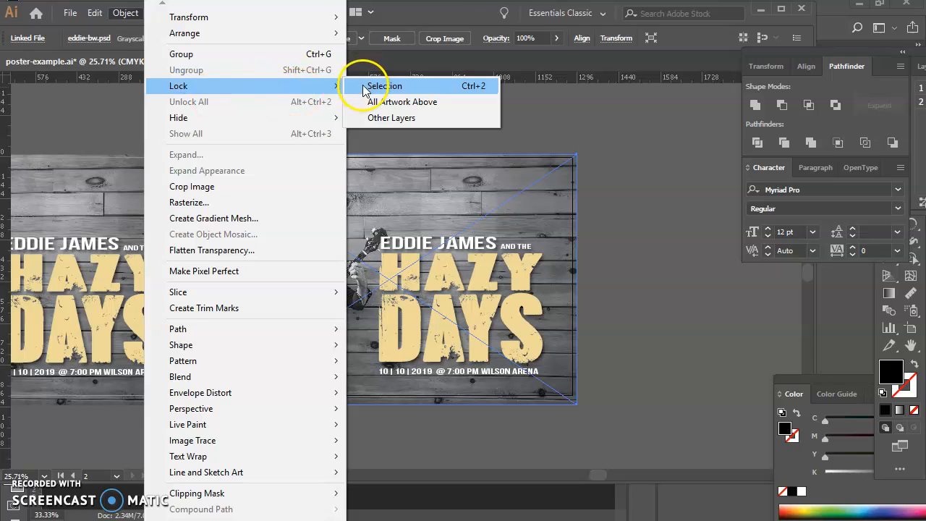
click(369, 87)
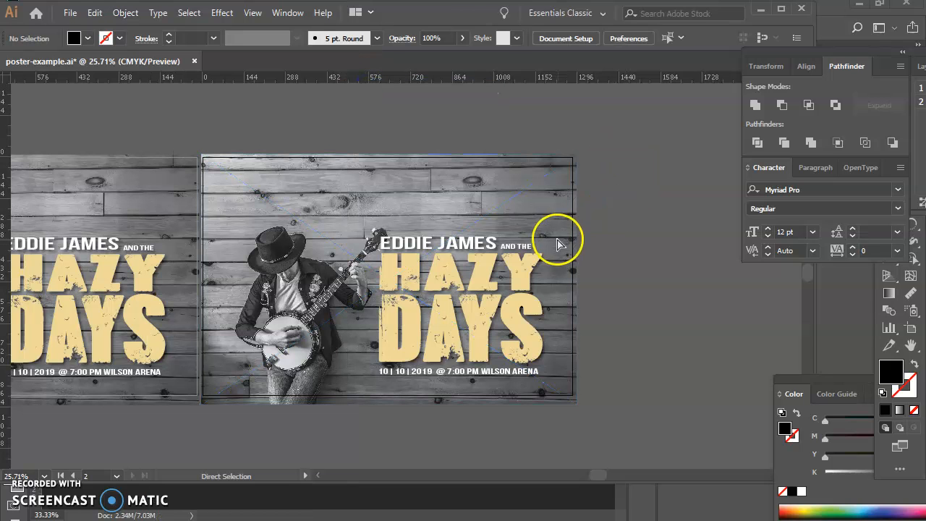
Step: Sample the yellow of the lettering with the Eyedropper and select the HAZY DAYS lettering on the second artboard
key(i)
click(519, 273)
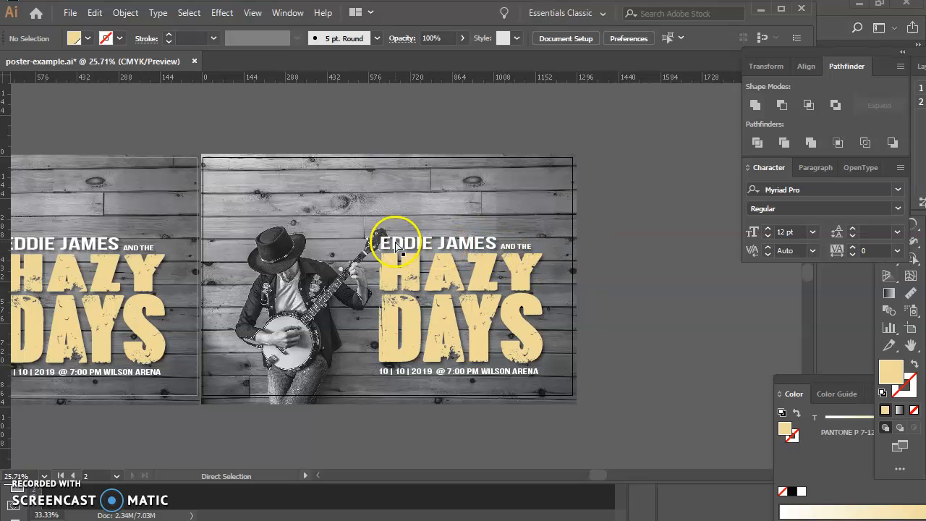
drag(606, 252, 559, 286)
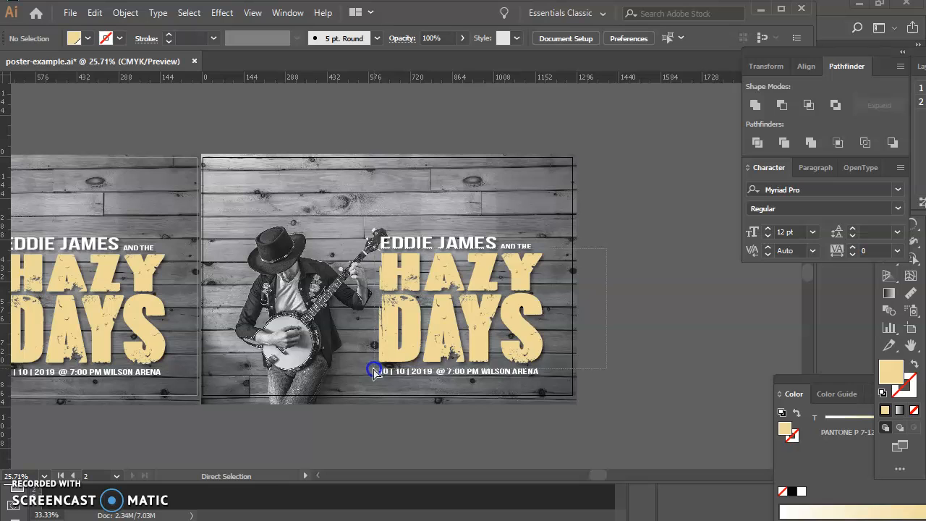
drag(371, 363, 373, 369)
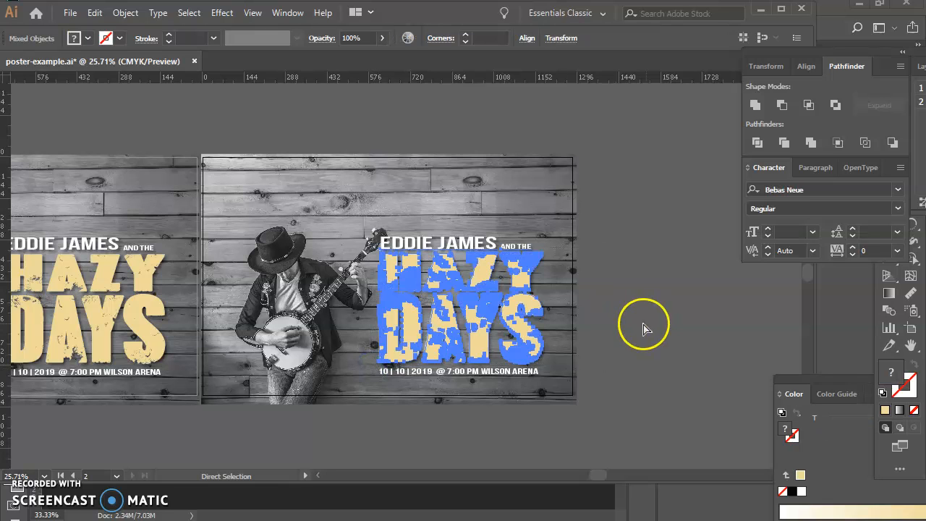
Step: Rearrange the floating panels so that the Libraries, Color and Swatches panels are accessible beside the artwork
click(289, 18)
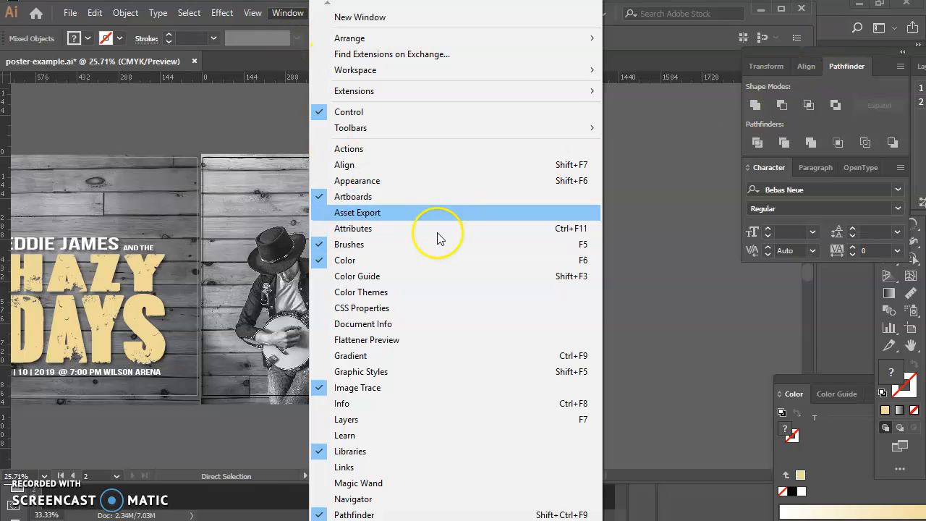
click(820, 47)
drag(815, 54, 307, 16)
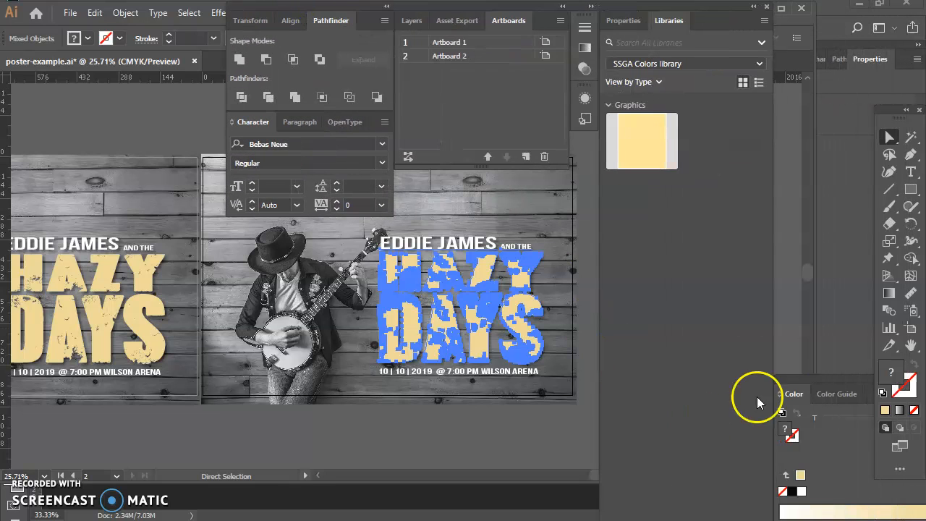
drag(826, 381, 716, 81)
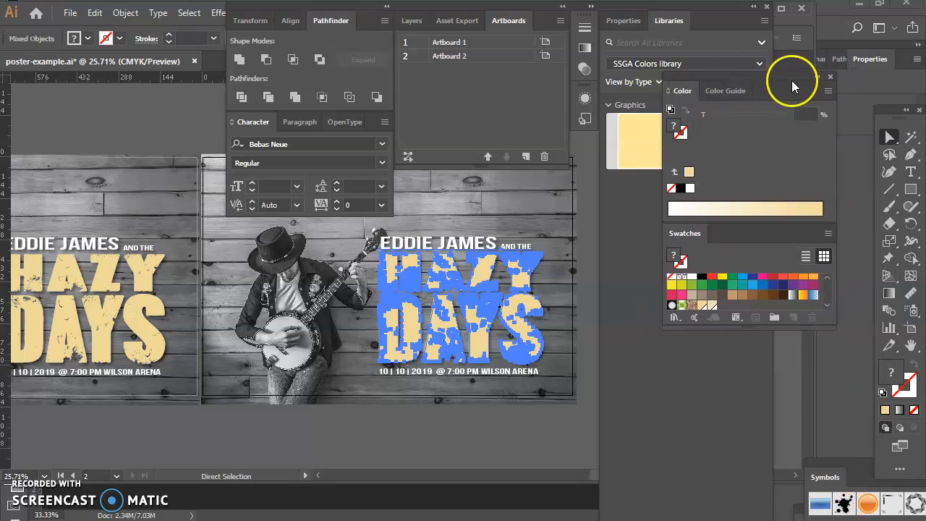
click(826, 91)
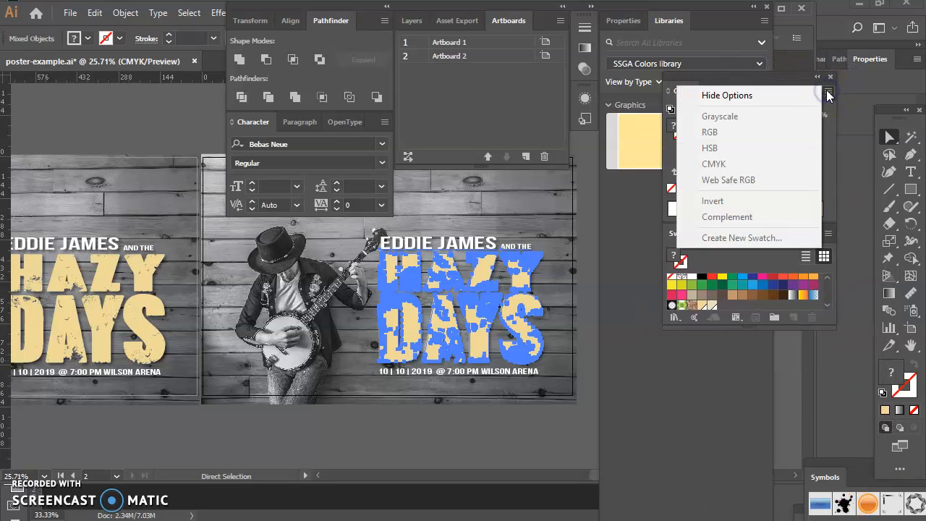
click(846, 145)
click(552, 27)
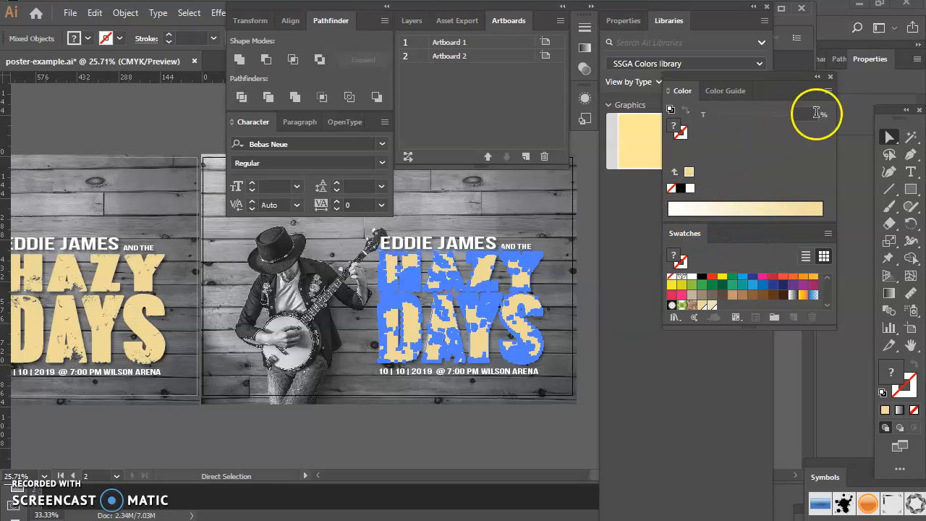
click(588, 244)
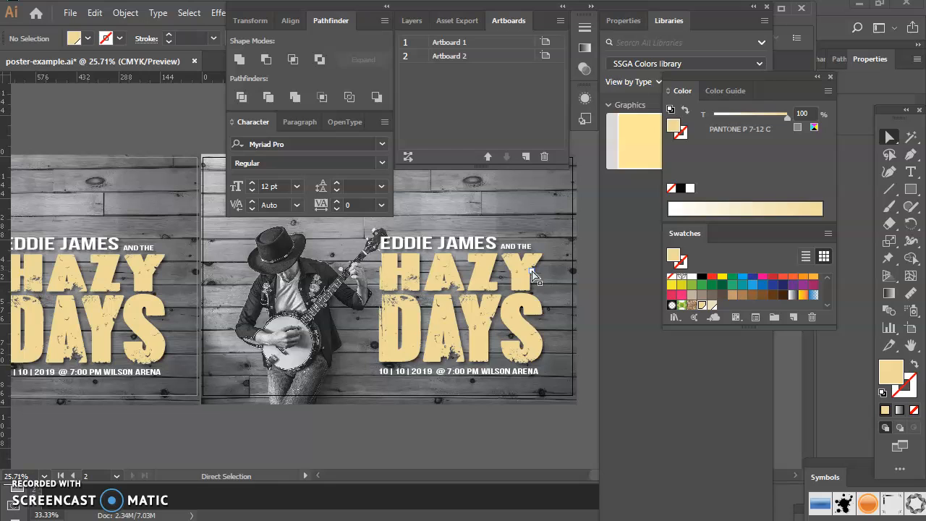
Step: Recolor the HAZY DAYS lettering on the second artboard with a near-white tint of about 7% PANTONE P 7-12 C
click(534, 265)
click(582, 243)
drag(370, 365, 371, 366)
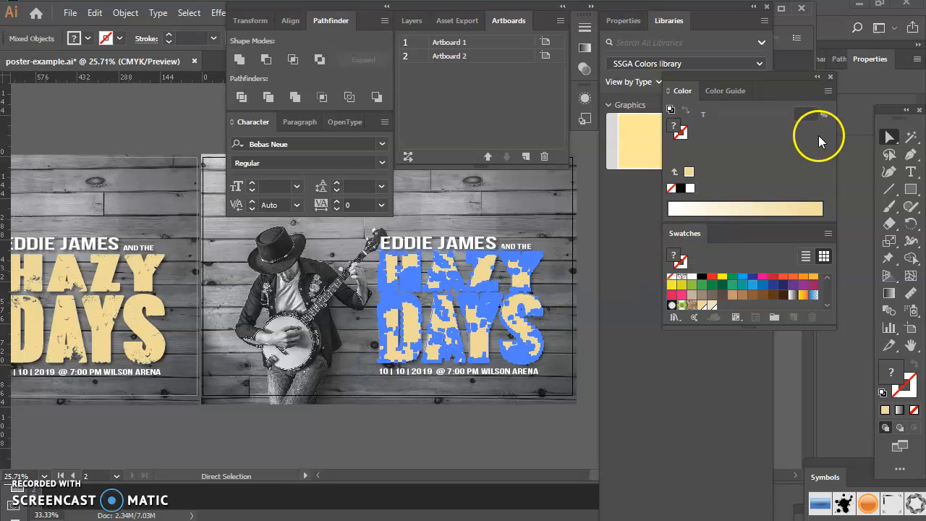
click(827, 91)
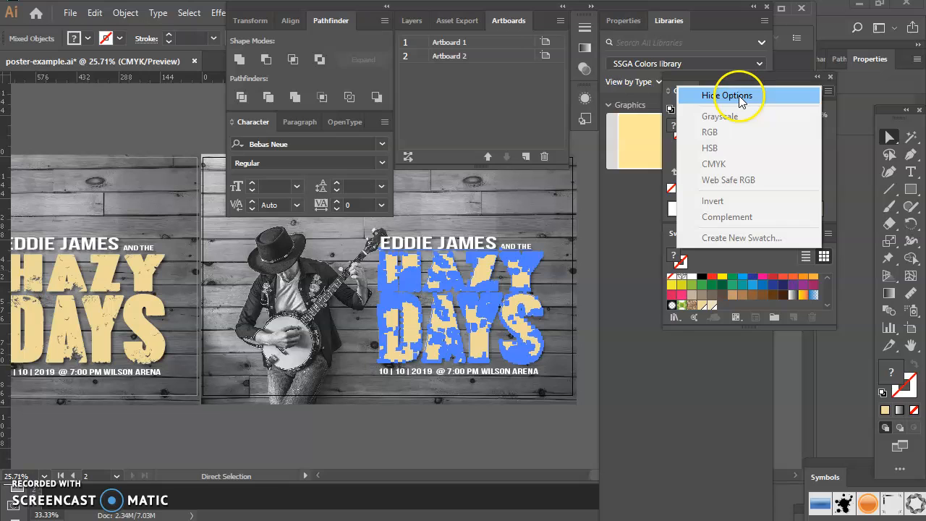
click(619, 276)
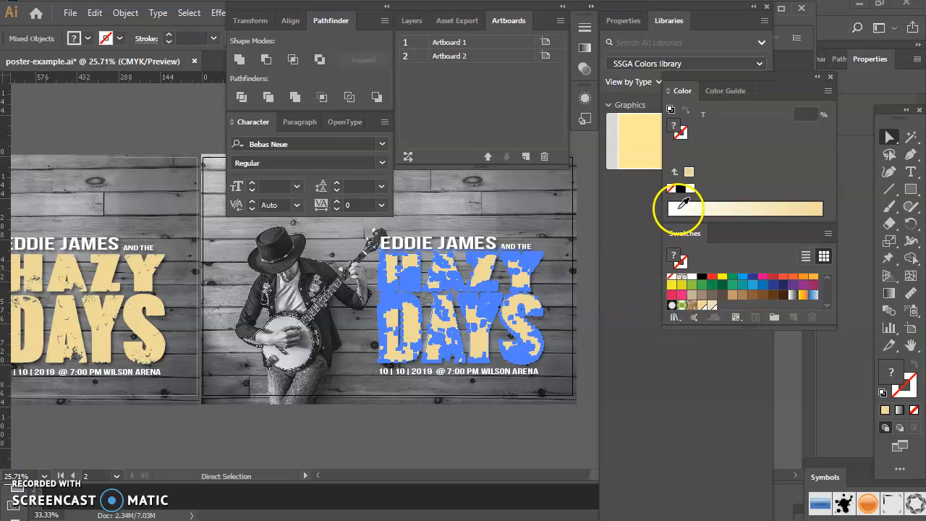
click(678, 209)
click(679, 208)
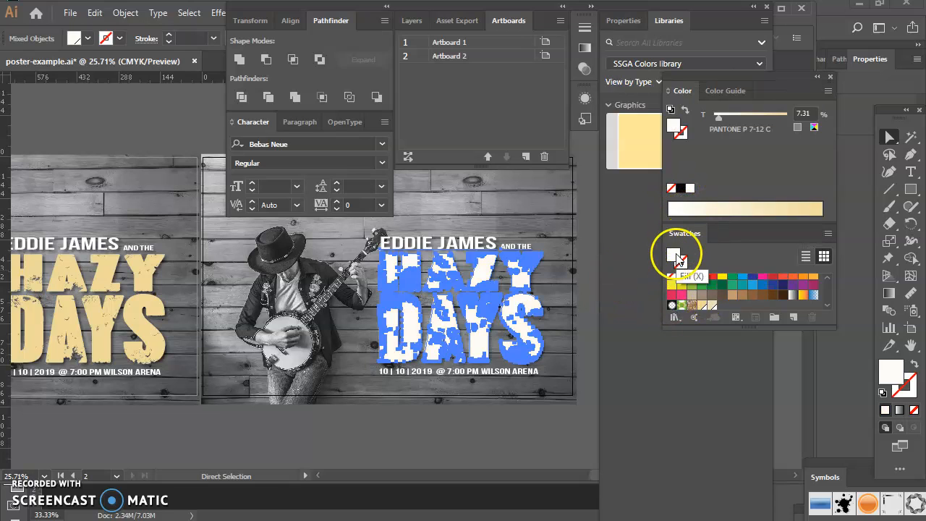
click(622, 245)
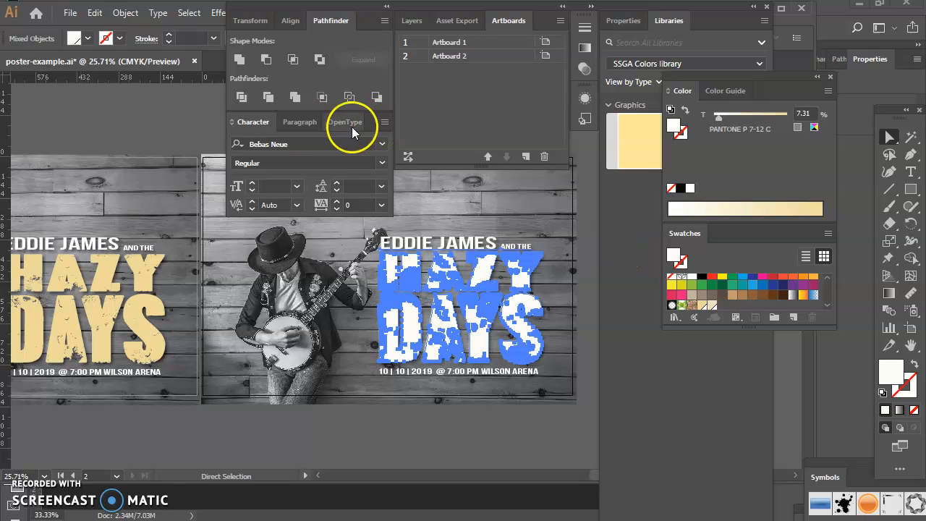
click(192, 128)
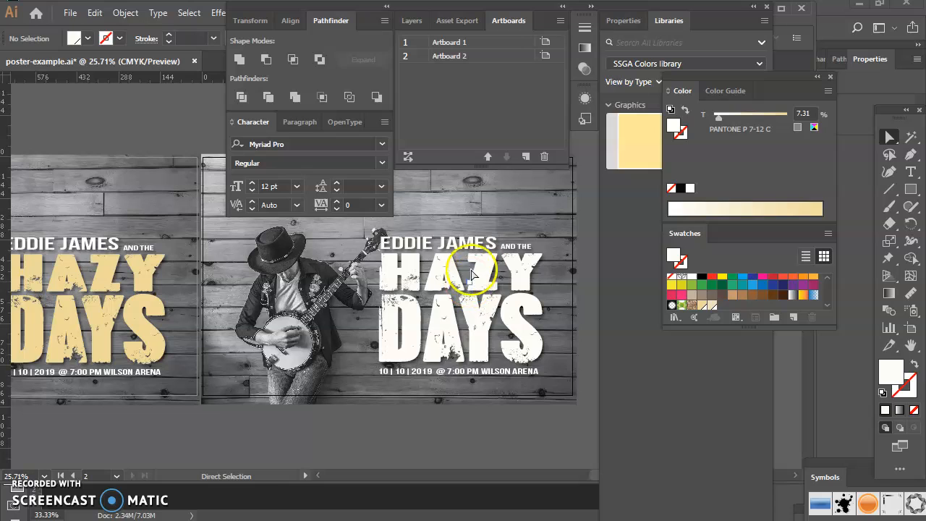
Step: Switch the Color panel to Grayscale mode and move the Pathfinder, Character and Artboards panel group clear of the second artboard's artwork
click(827, 92)
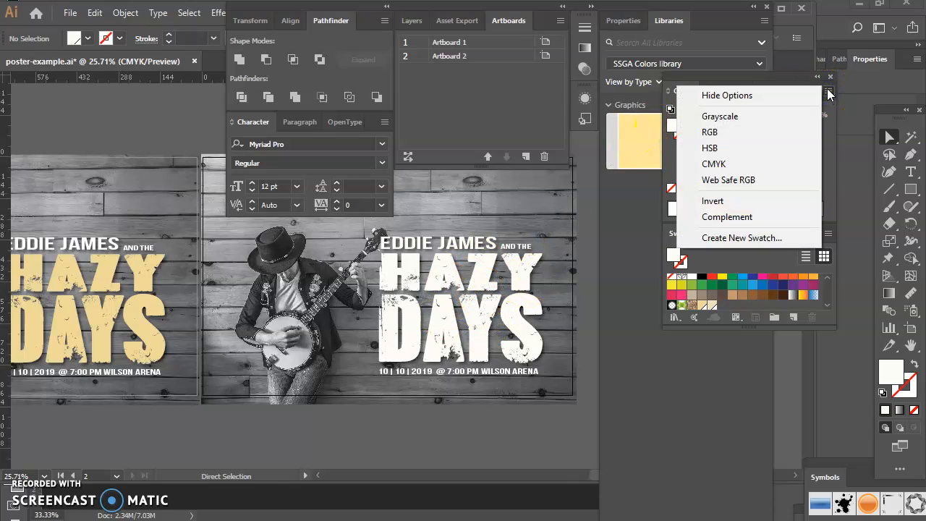
click(781, 116)
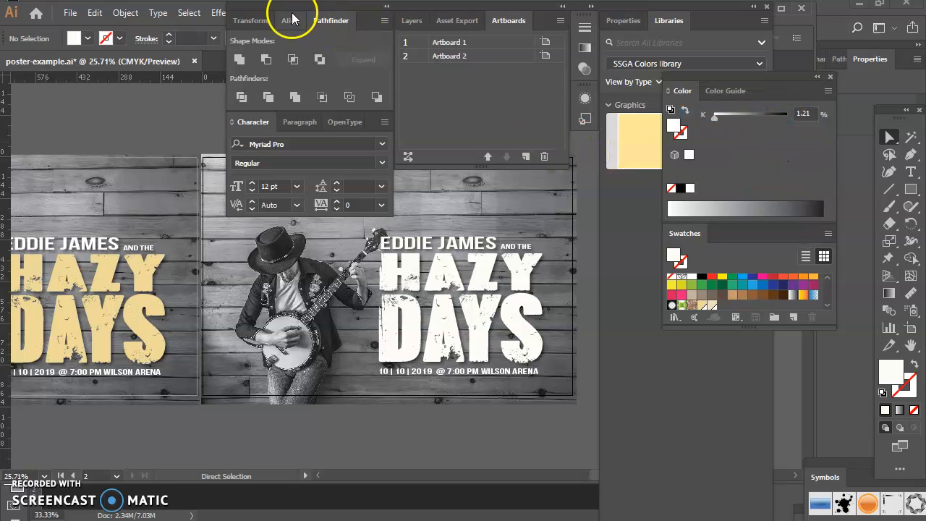
drag(287, 11, 655, 39)
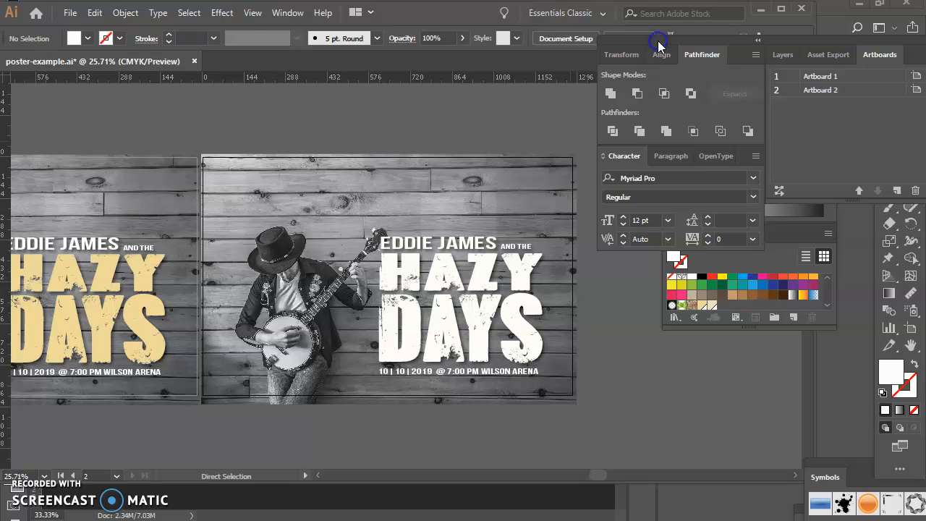
mouse_move(603, 471)
mouse_down()
mouse_move(574, 479)
mouse_move(596, 488)
mouse_up()
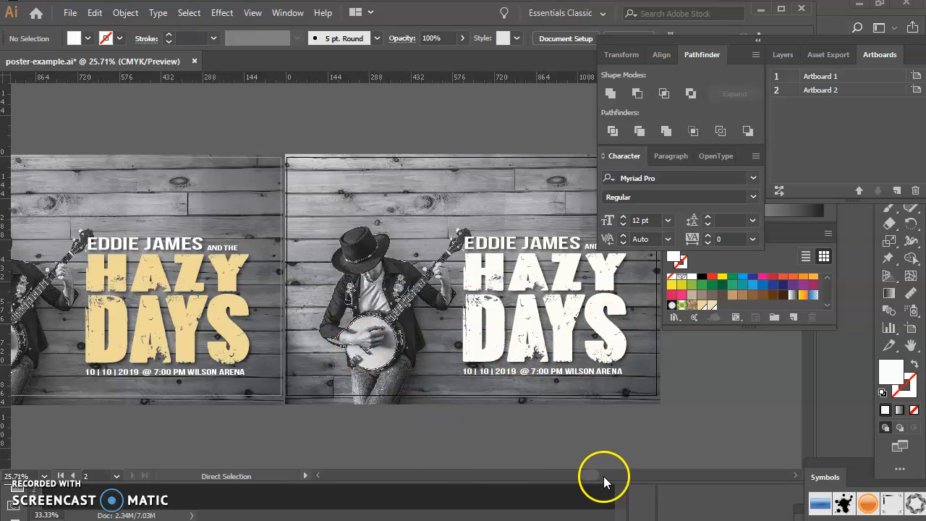
mouse_move(593, 473)
mouse_down()
mouse_move(580, 473)
mouse_move(616, 471)
mouse_move(599, 473)
mouse_up()
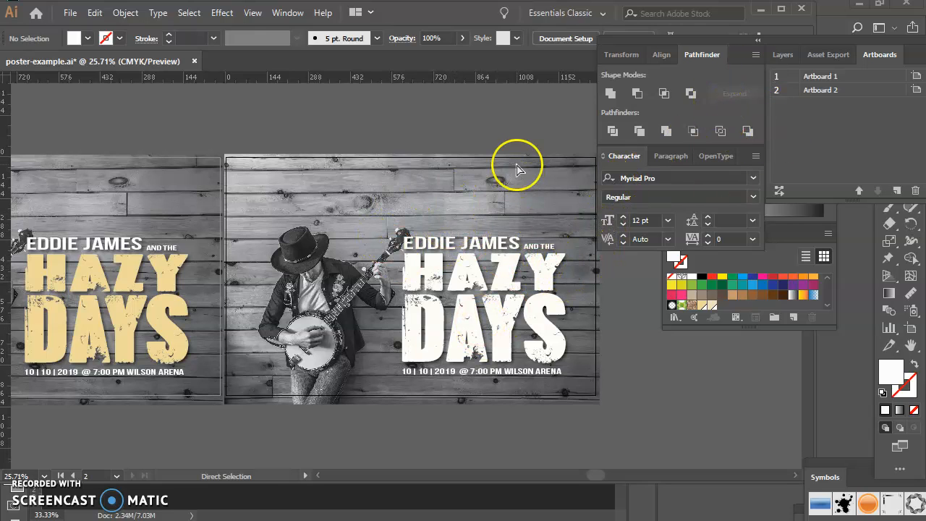
click(828, 237)
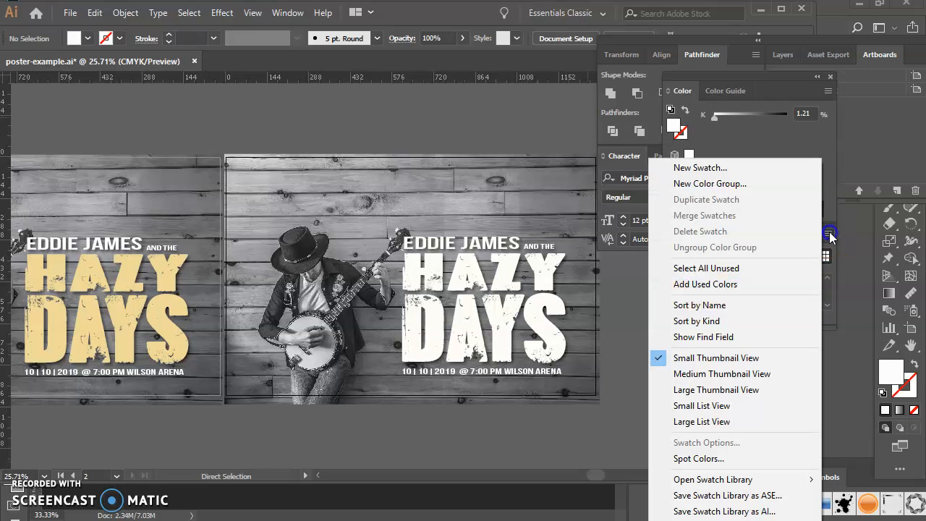
click(517, 107)
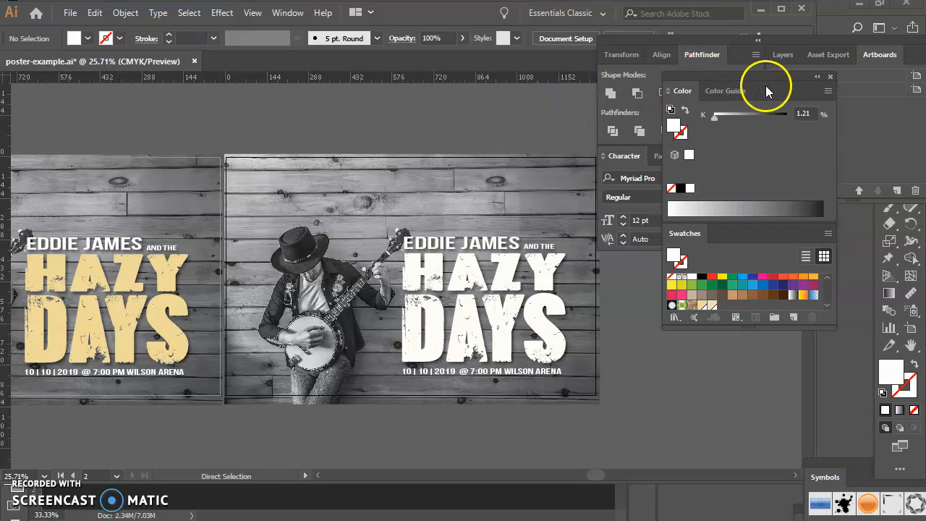
click(826, 91)
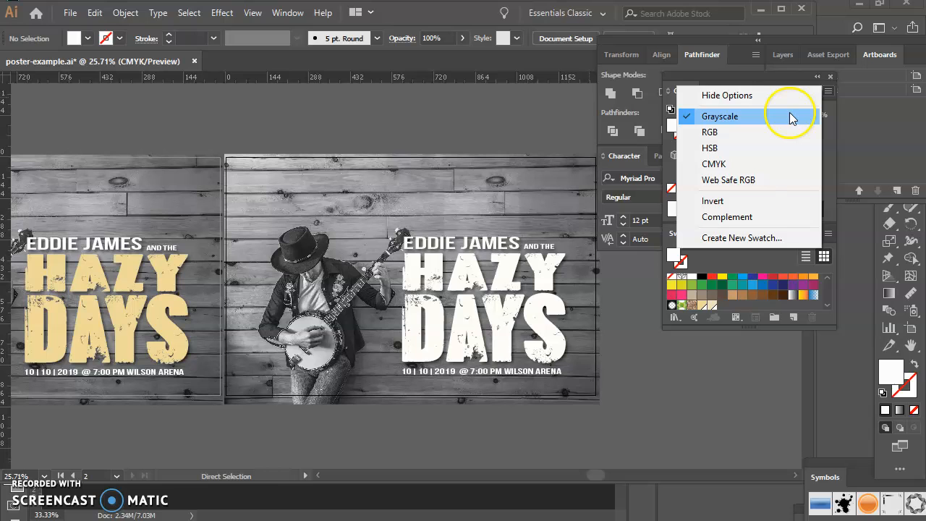
click(413, 126)
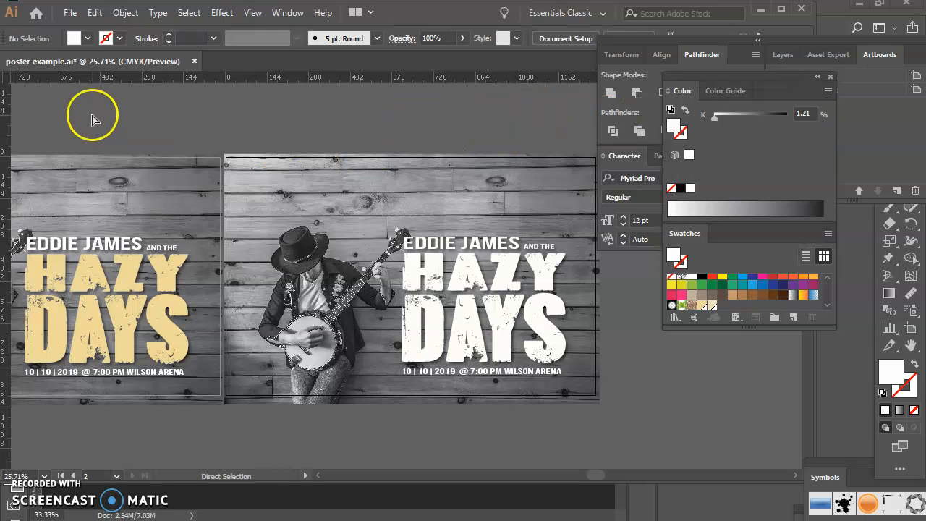
Step: Save the document as the Adobe PDF poster-example in the Eddie folder, including all artboards and using the Illustrator Default preset
click(73, 16)
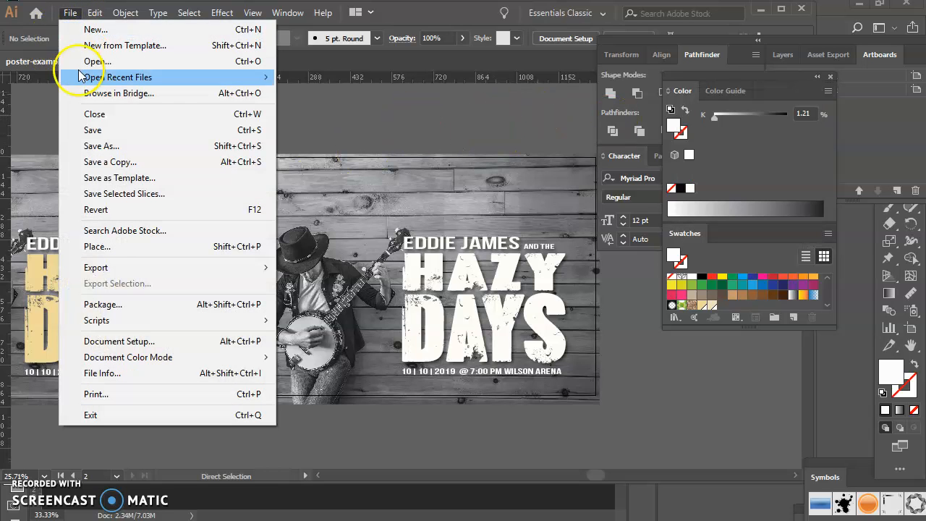
click(108, 146)
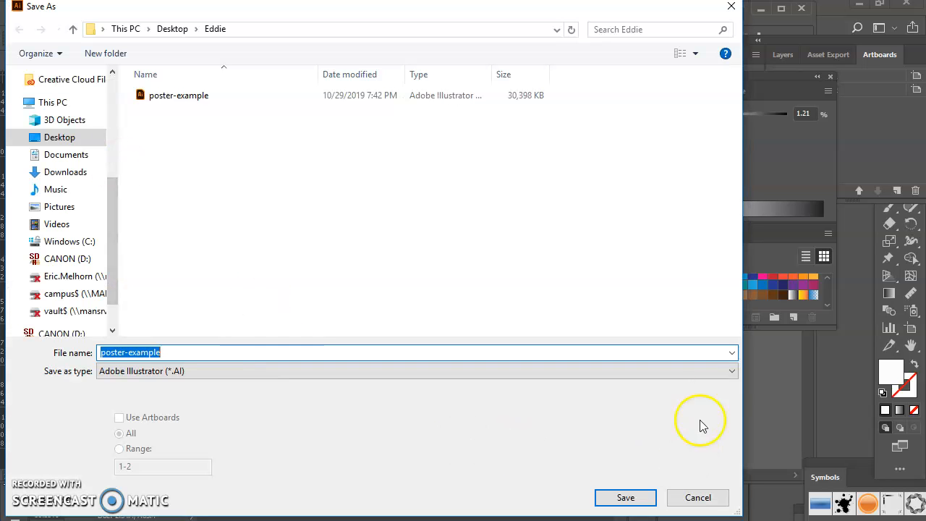
click(729, 371)
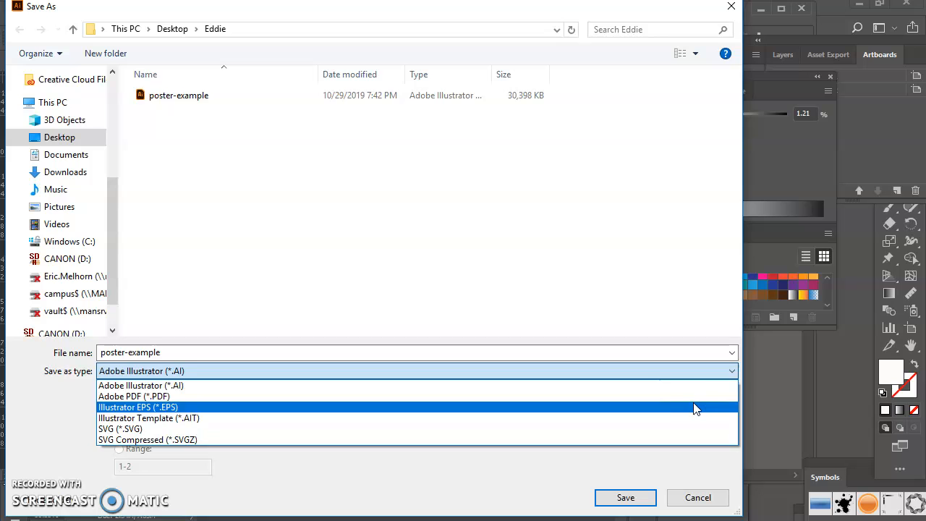
click(692, 394)
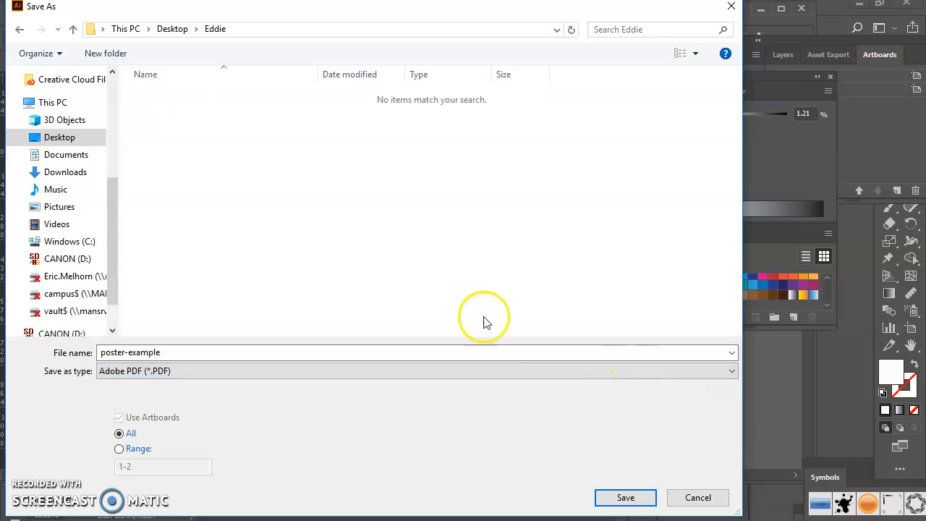
click(624, 497)
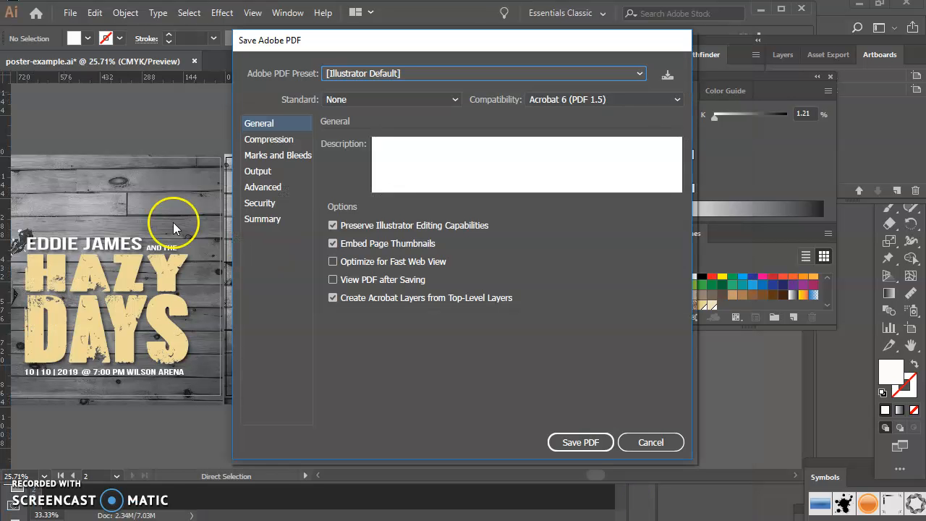
click(589, 443)
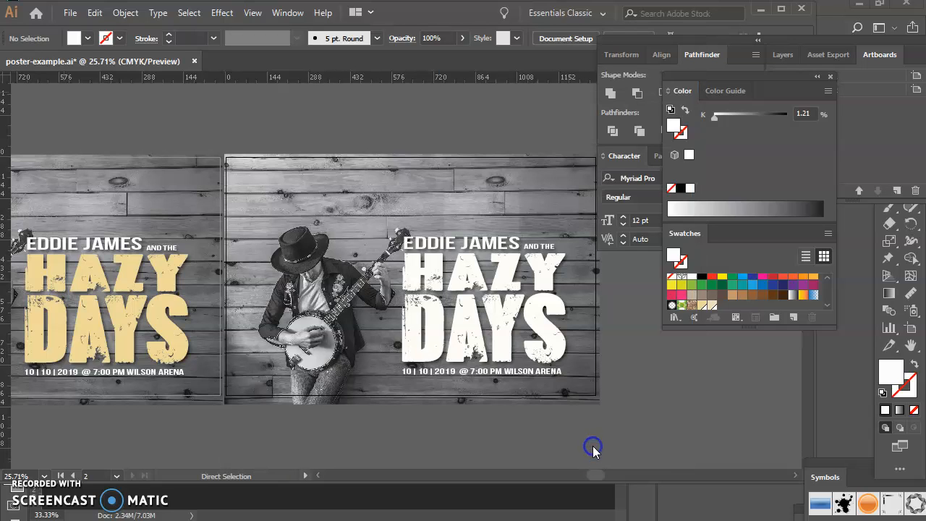
click(166, 168)
click(268, 229)
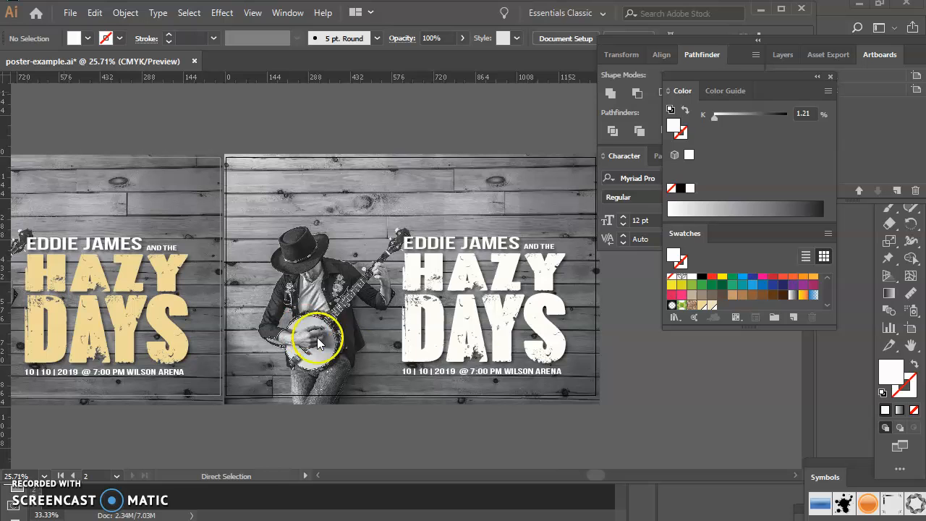
drag(586, 475, 578, 474)
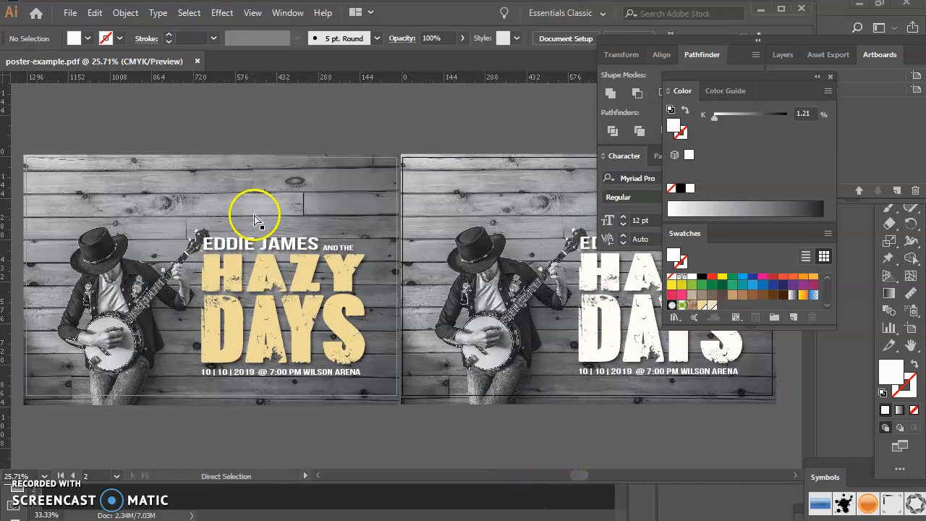